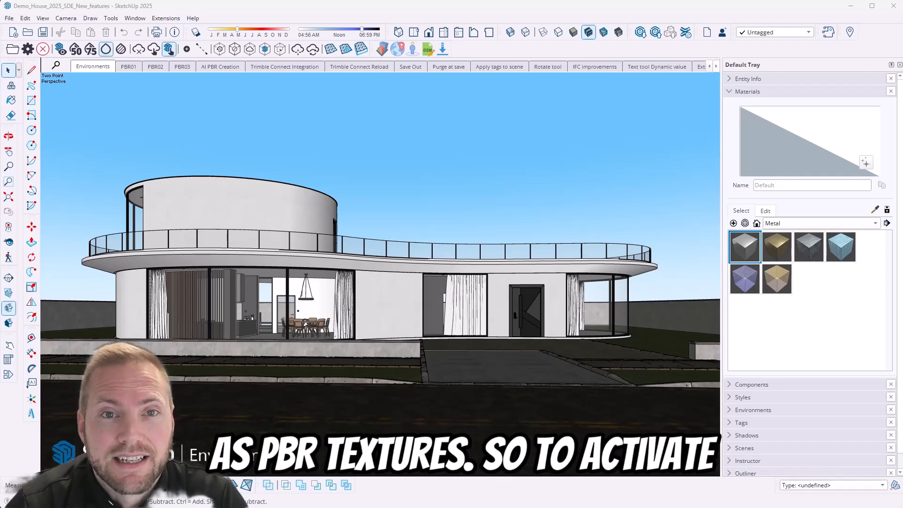
- Open the PBR01 scene and turn on photoreal materials for the paving
{"action": "left_click", "coordinate": [127, 67]}
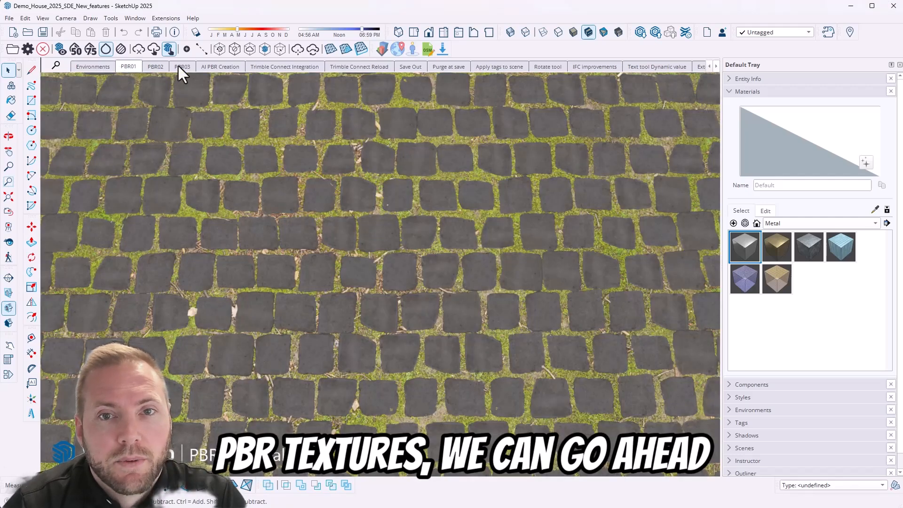
{"action": "left_click", "coordinate": [619, 33]}
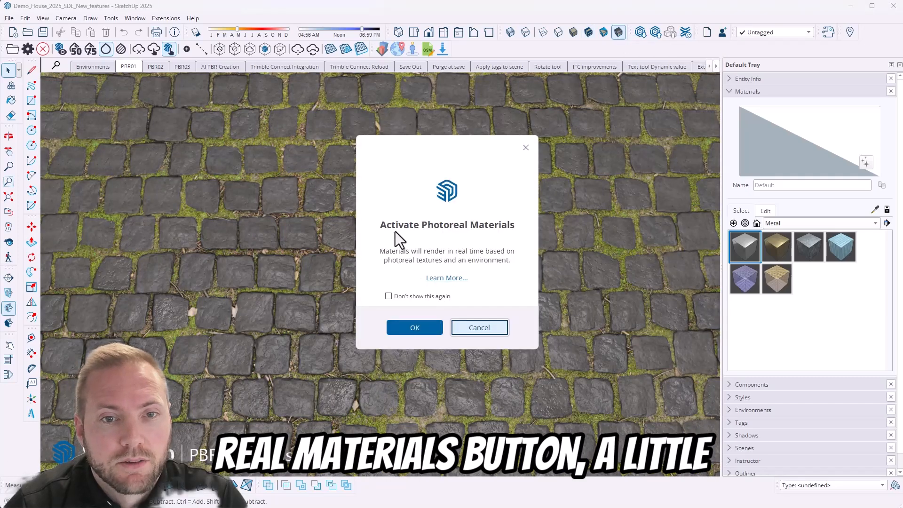
{"action": "left_click", "coordinate": [413, 330]}
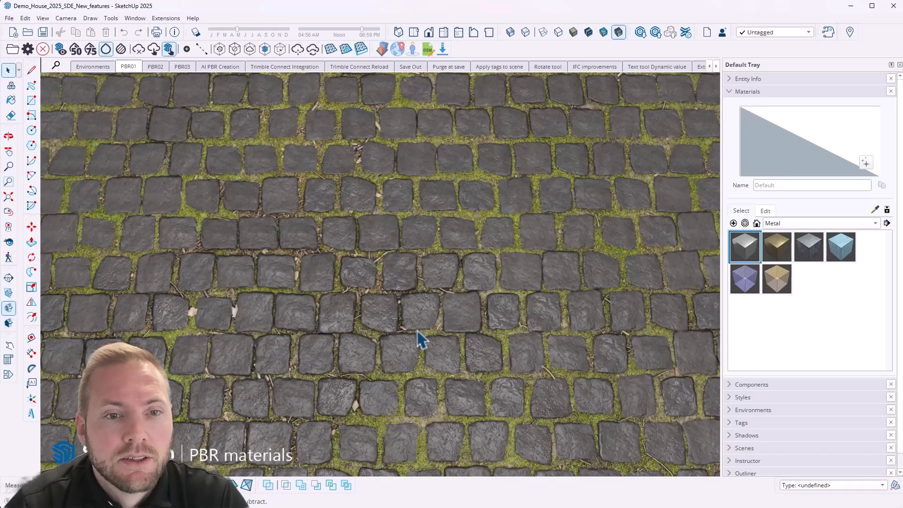
- Sample the paving stone material from the ground and open it for editing
{"action": "key", "text": "o"}
{"action": "left_click_drag", "start_coordinate": [435, 345], "coordinate": [500, 324]}
{"action": "middle_click_drag", "start_coordinate": [500, 325], "coordinate": [452, 232]}
{"action": "scroll", "coordinate": [429, 375], "scroll_direction": "up", "scroll_amount": 3}
{"action": "scroll", "coordinate": [451, 250], "scroll_direction": "down", "scroll_amount": 8}
{"action": "key", "text": "space"}
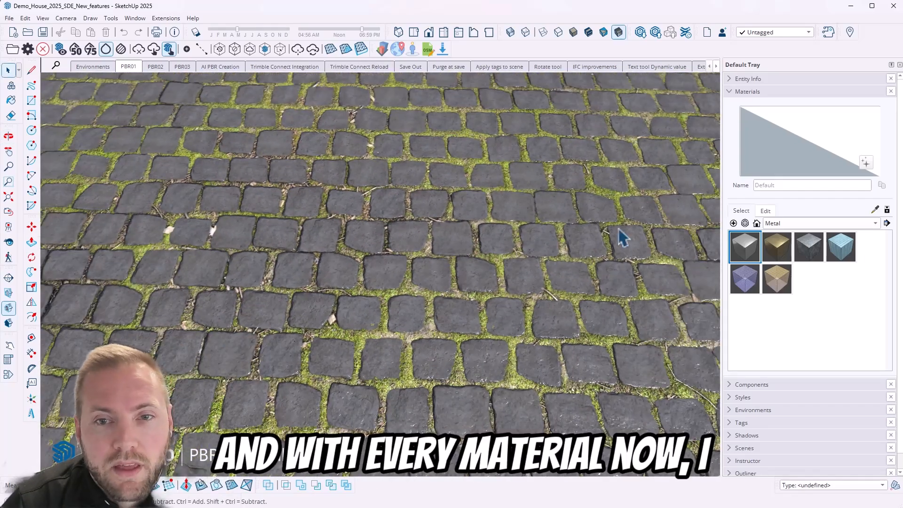
{"action": "left_click", "coordinate": [11, 100]}
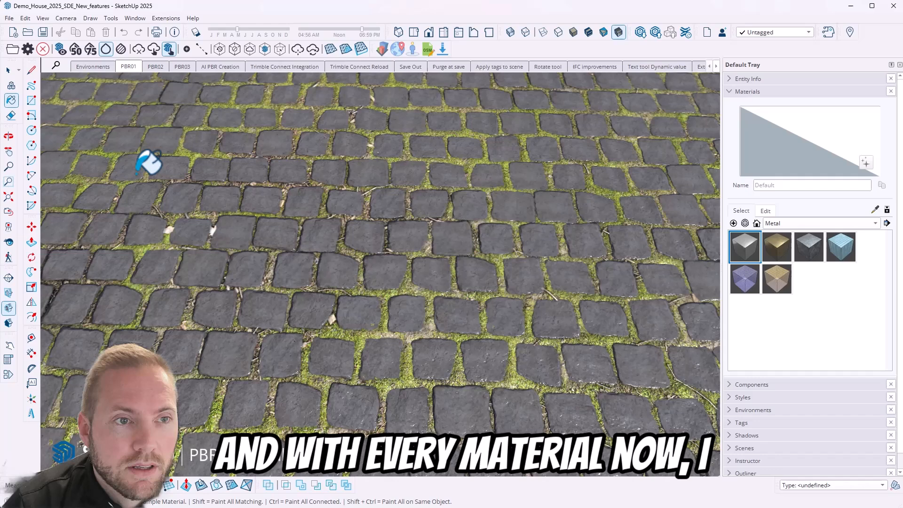
{"action": "left_click", "coordinate": [310, 212], "text": "alt"}
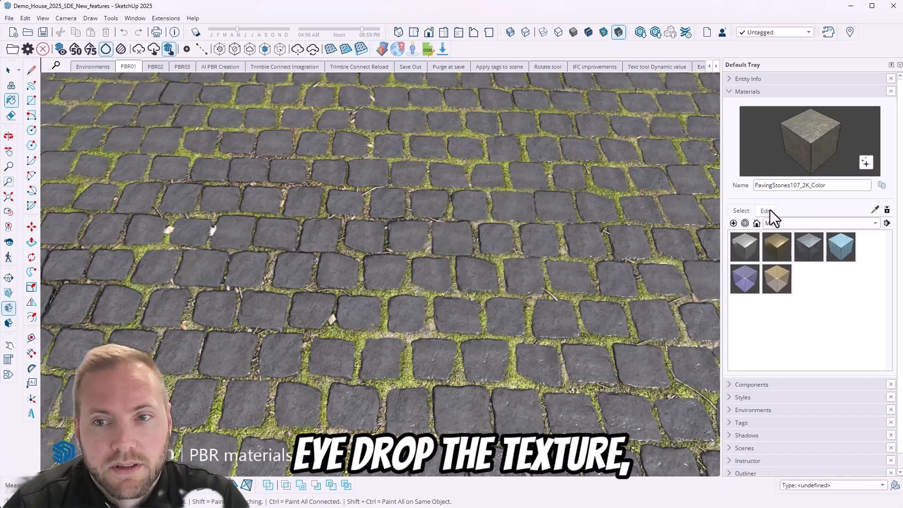
{"action": "left_click", "coordinate": [767, 211]}
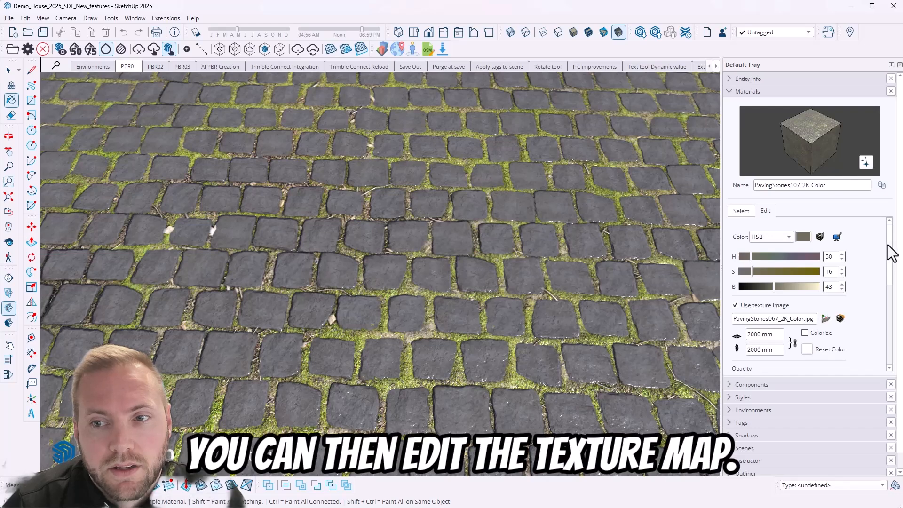
- Set the paving stone material's metalness to 0.19, its roughness to 0.64 and its normal scale to 4.65
{"action": "left_click_drag", "start_coordinate": [888, 244], "coordinate": [884, 309]}
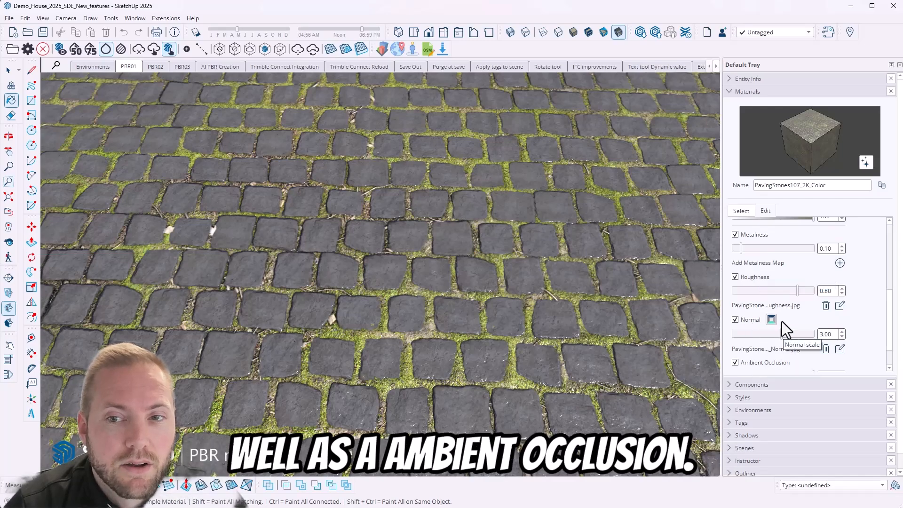
{"action": "mouse_move", "coordinate": [741, 250]}
{"action": "left_mouse_down"}
{"action": "mouse_move", "coordinate": [771, 247]}
{"action": "mouse_move", "coordinate": [750, 247]}
{"action": "left_mouse_up"}
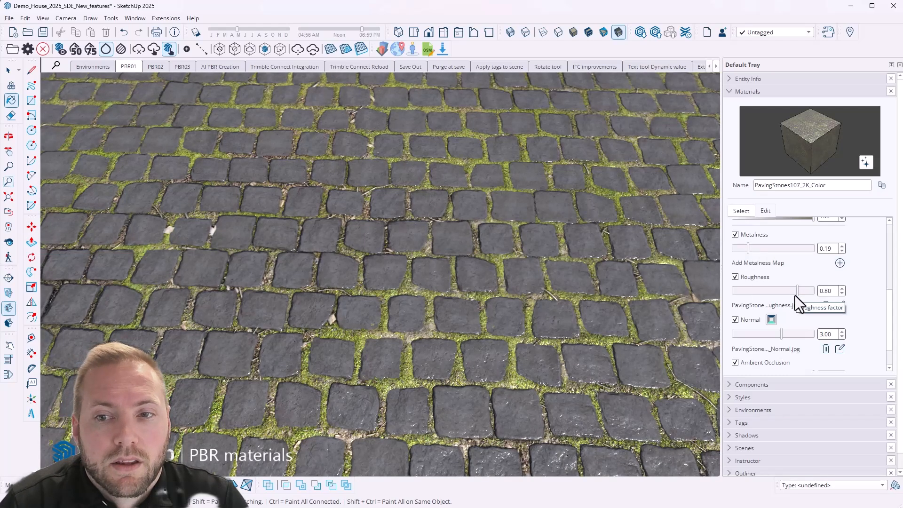
{"action": "mouse_move", "coordinate": [795, 293]}
{"action": "left_mouse_down"}
{"action": "mouse_move", "coordinate": [748, 297]}
{"action": "mouse_move", "coordinate": [787, 295]}
{"action": "left_mouse_up"}
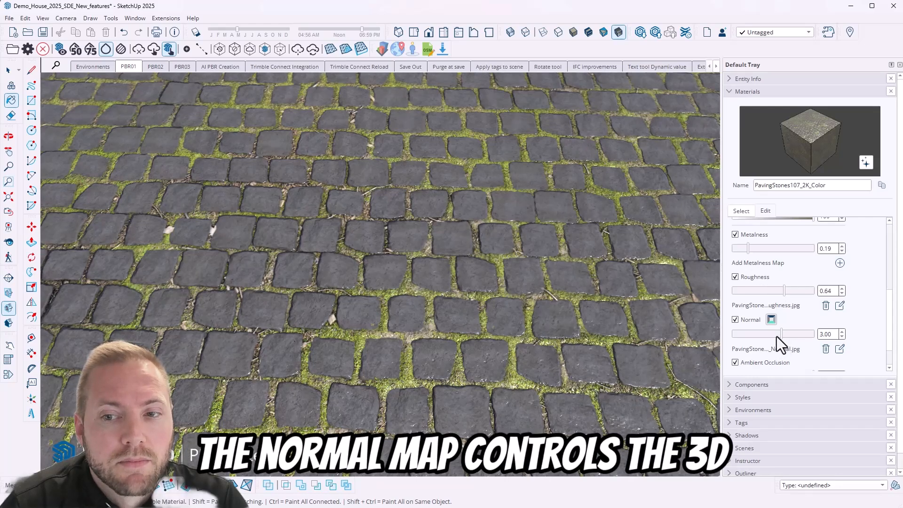
{"action": "left_click_drag", "start_coordinate": [777, 337], "coordinate": [808, 337]}
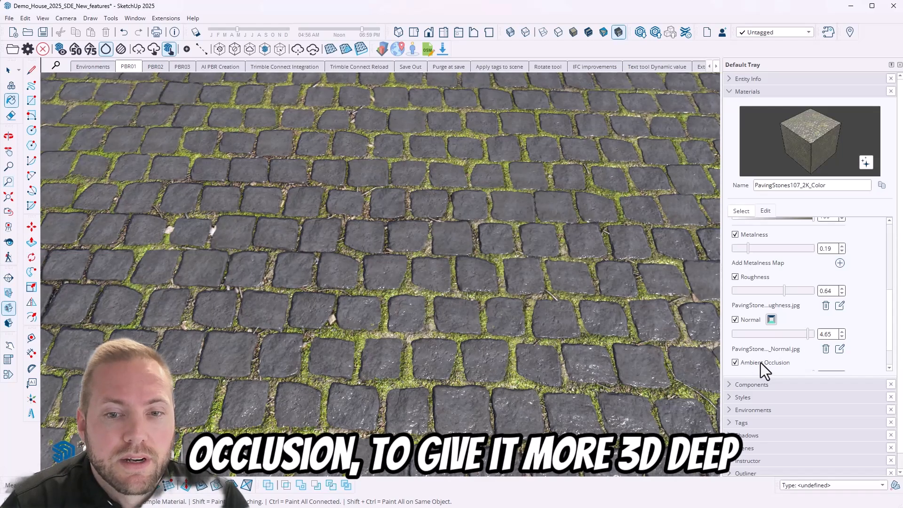
- Show the PBR02 scene with photoreal materials, and do the same for the PBR03 scene
{"action": "left_click", "coordinate": [151, 67]}
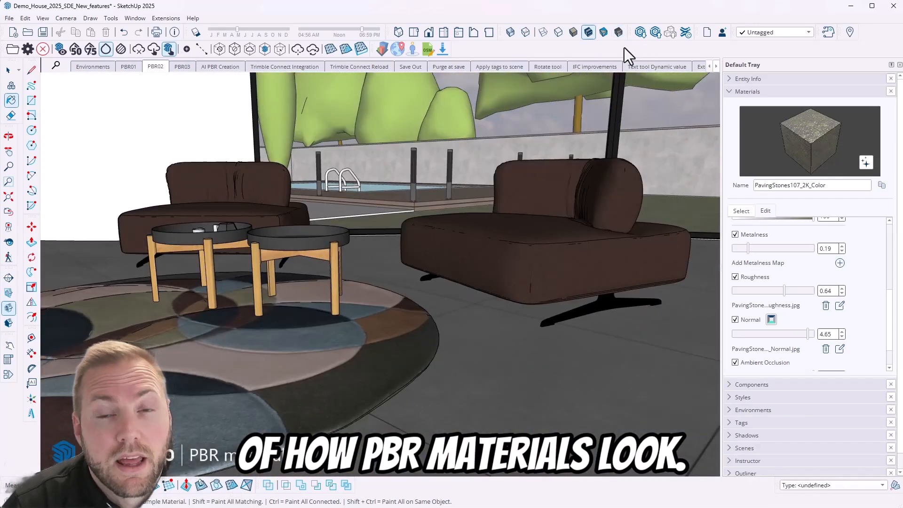
{"action": "left_click", "coordinate": [619, 34]}
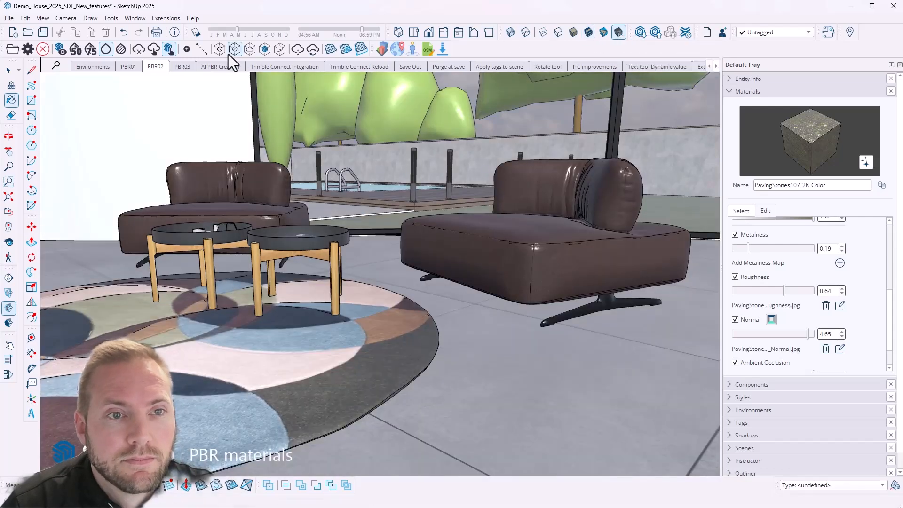
{"action": "left_click", "coordinate": [183, 67]}
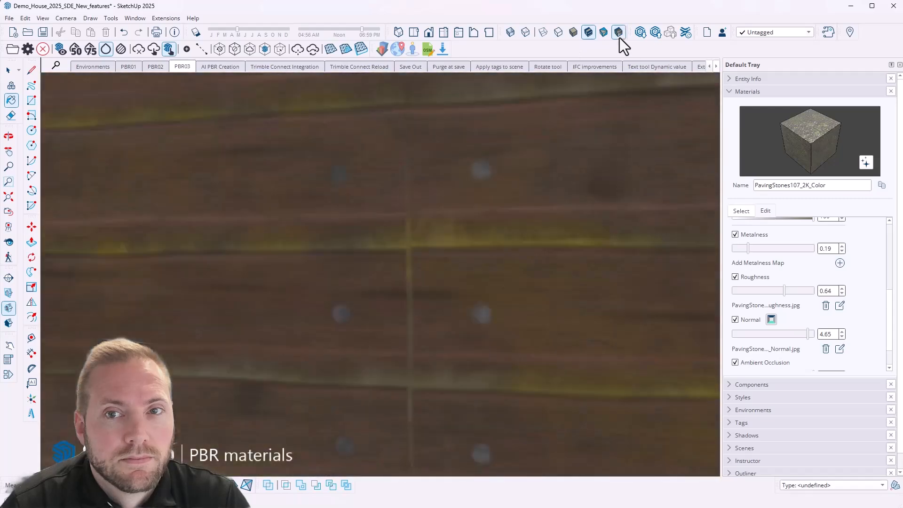
{"action": "left_click", "coordinate": [620, 35]}
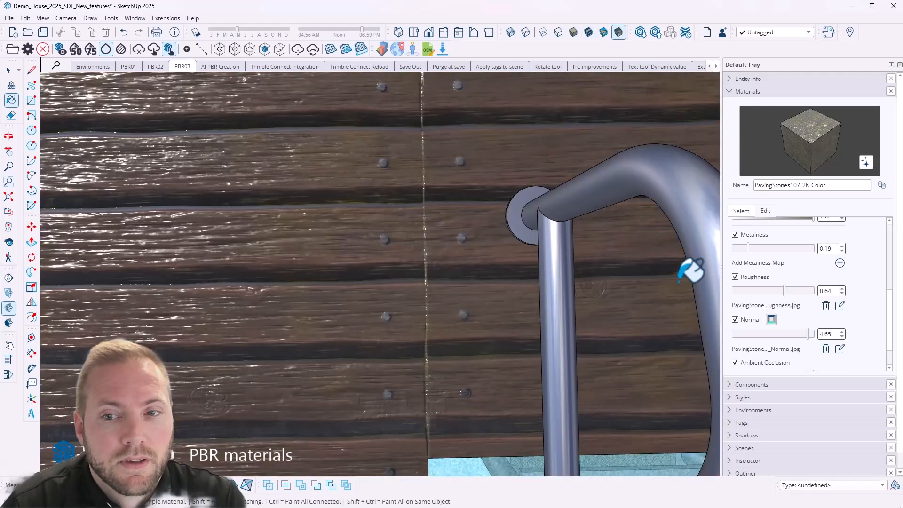
- Sample the wood siding material behind the metal handrail and set its normal scale to 2.11
{"action": "left_click", "coordinate": [810, 334]}
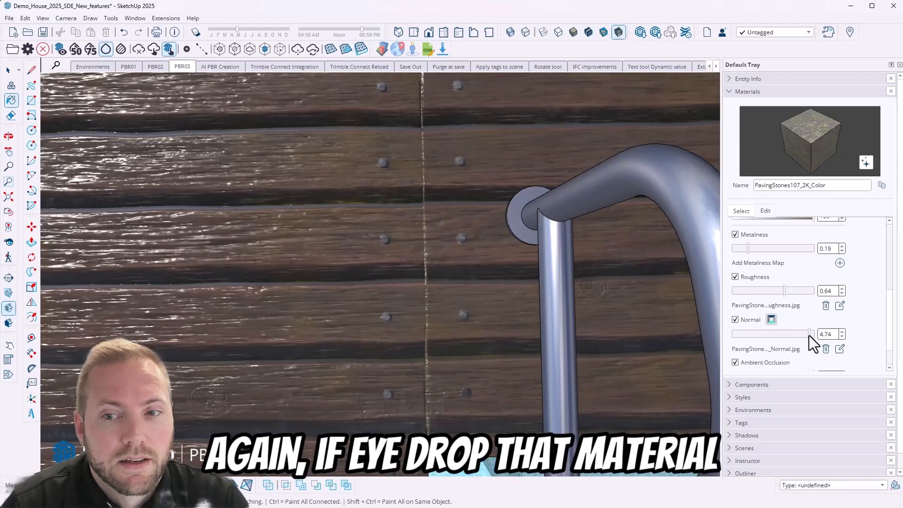
{"action": "left_click", "coordinate": [422, 245], "text": "alt"}
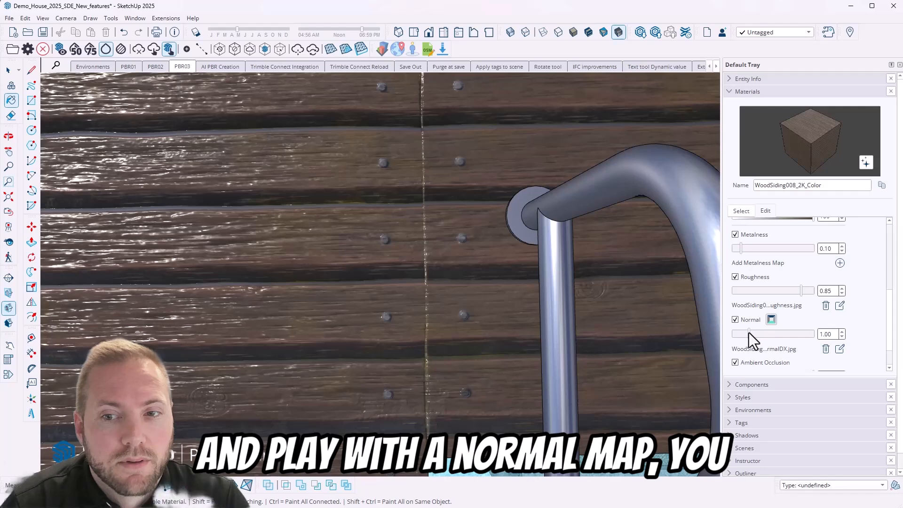
{"action": "mouse_move", "coordinate": [750, 334]}
{"action": "left_mouse_down"}
{"action": "mouse_move", "coordinate": [845, 328]}
{"action": "mouse_move", "coordinate": [761, 329]}
{"action": "mouse_move", "coordinate": [800, 326]}
{"action": "mouse_move", "coordinate": [777, 320]}
{"action": "mouse_move", "coordinate": [787, 335]}
{"action": "mouse_move", "coordinate": [767, 334]}
{"action": "left_mouse_up"}
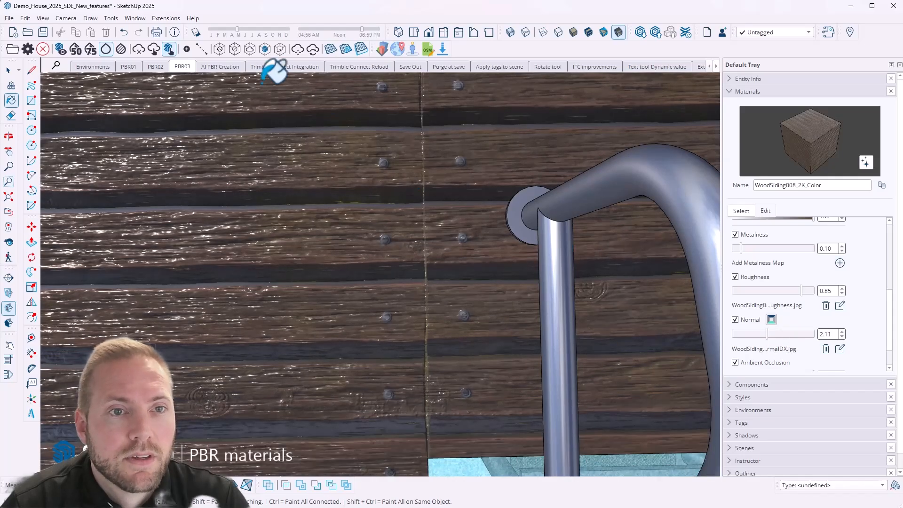
- Open the AI PBR Creation scene and activate the Select tool
{"action": "left_click", "coordinate": [209, 64]}
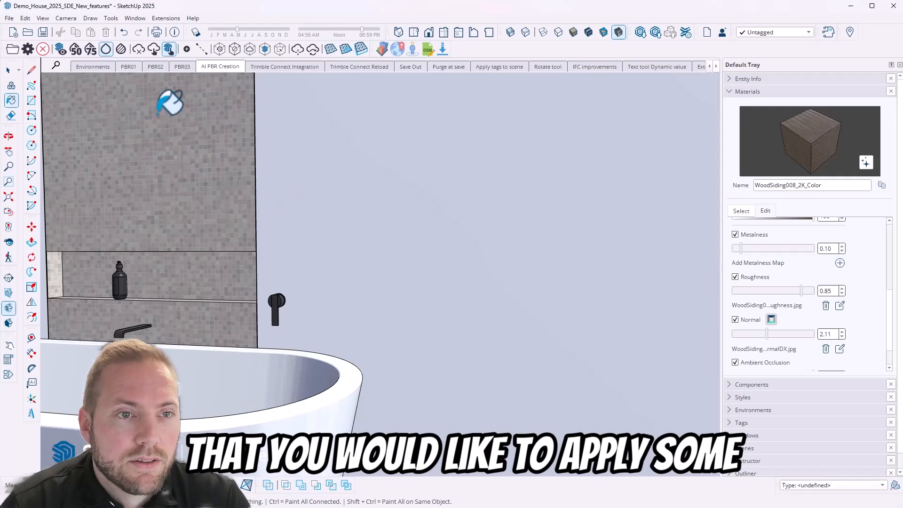
{"action": "left_click", "coordinate": [8, 70]}
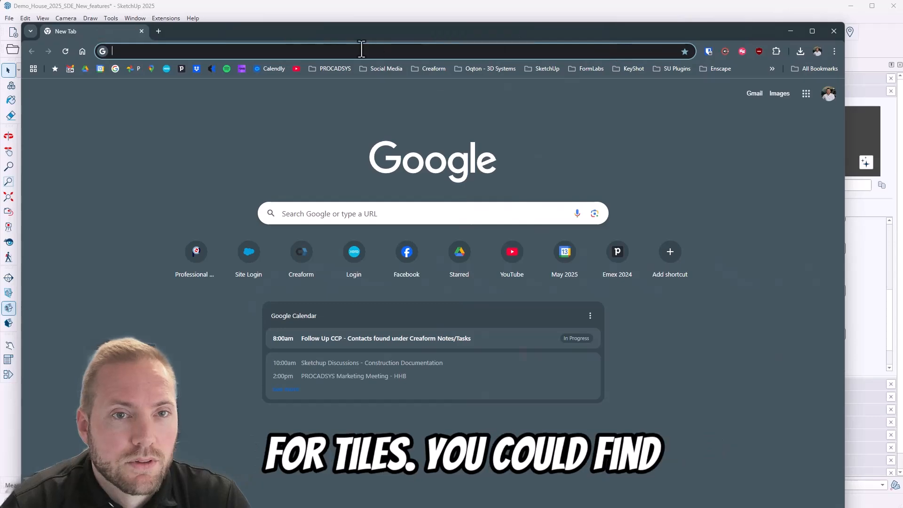
- Search Google Images for tiles in the web browser, close the Tiles.jpg preview and return to SketchUp
{"action": "left_click", "coordinate": [364, 50]}
{"action": "type", "text": "tiles"}
{"action": "key", "text": "Return"}
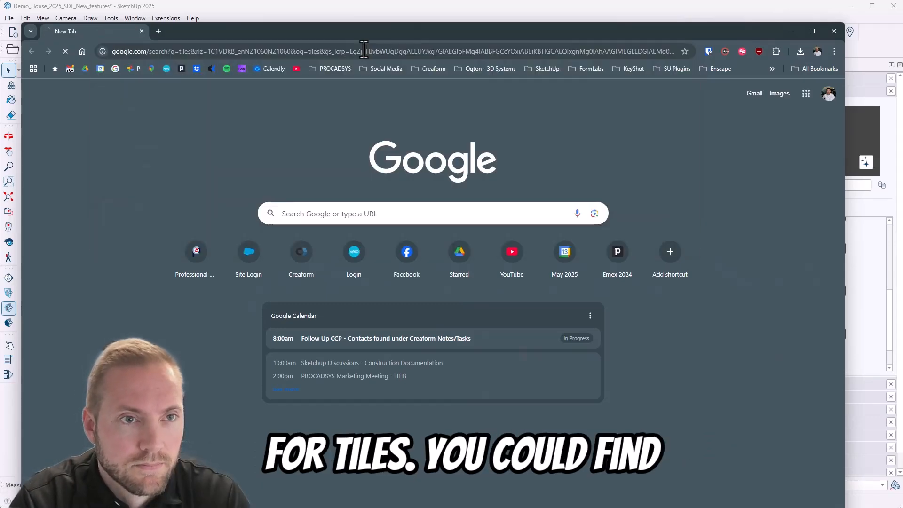
{"action": "left_click", "coordinate": [198, 137]}
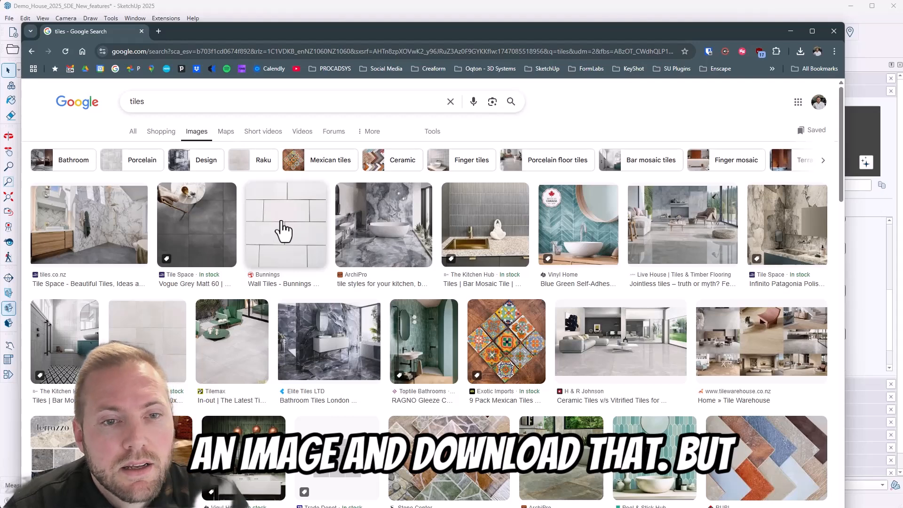
{"action": "left_click", "coordinate": [791, 31]}
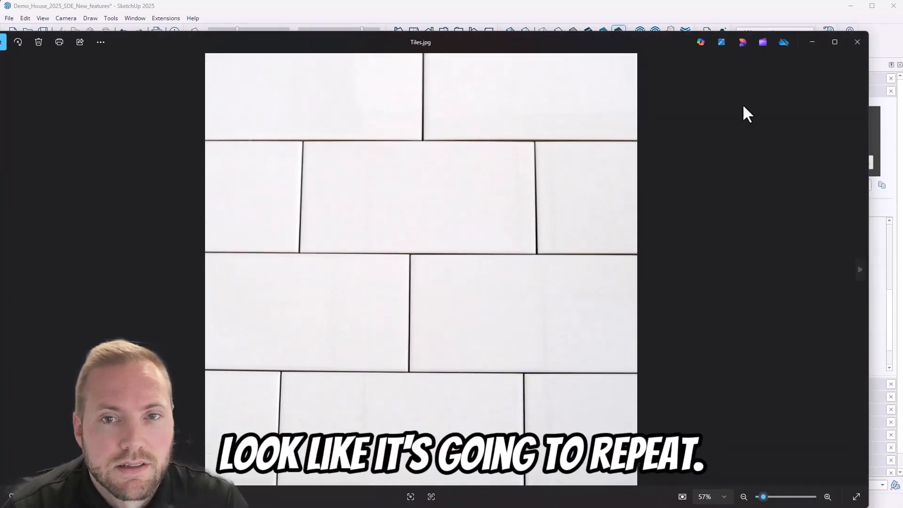
{"action": "left_click", "coordinate": [856, 41]}
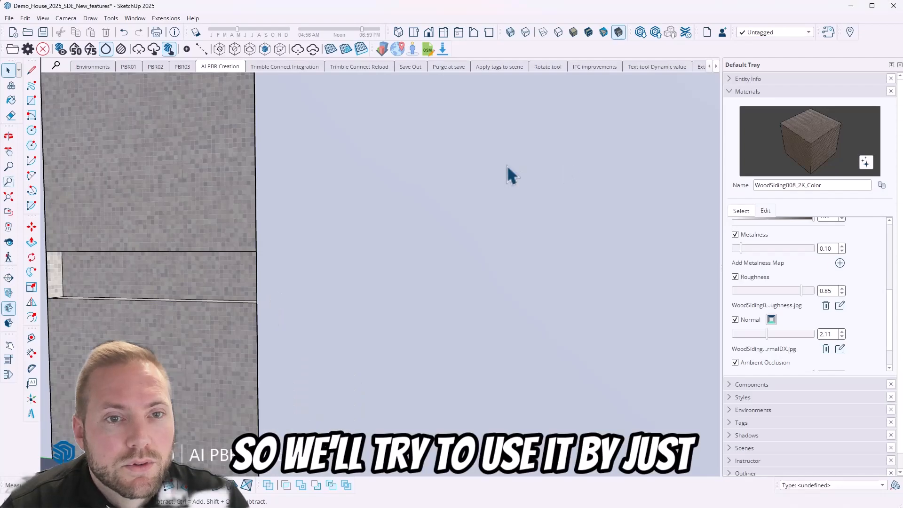
- Import Tiles.jpg from the Desktop as a texture onto the blank wall beside the mosaic panel
{"action": "left_click", "coordinate": [508, 166]}
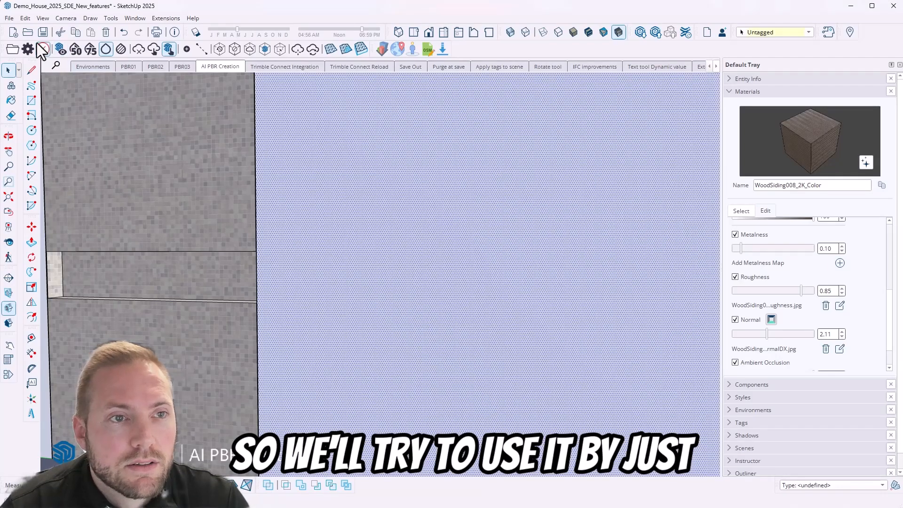
{"action": "left_click", "coordinate": [6, 19]}
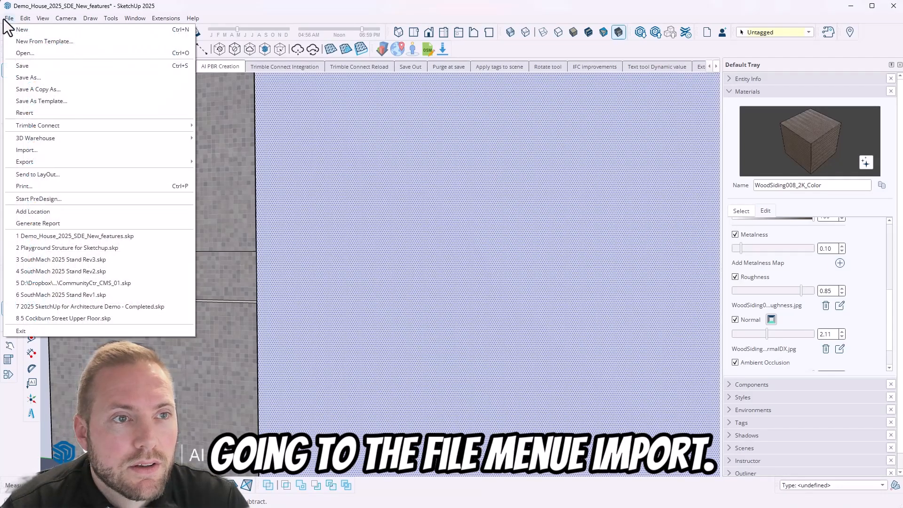
{"action": "left_click", "coordinate": [16, 151]}
{"action": "left_click", "coordinate": [168, 147]}
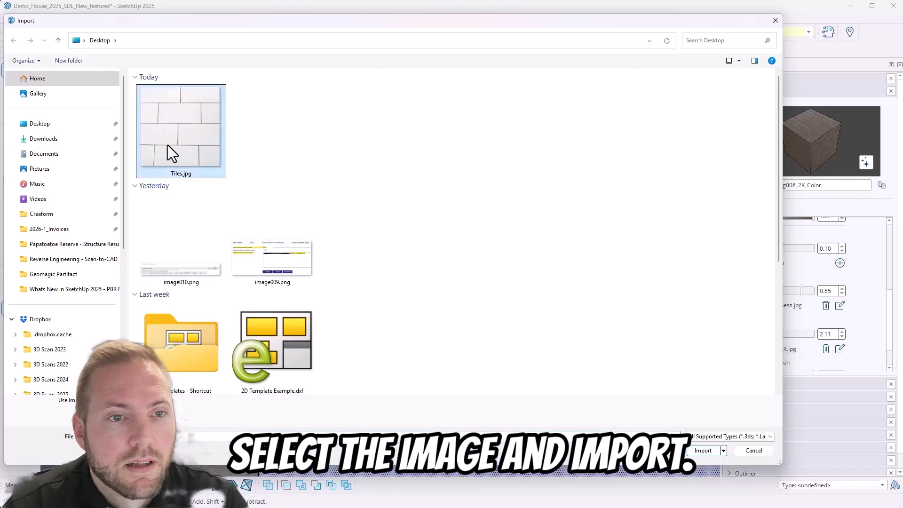
{"action": "left_click", "coordinate": [715, 454]}
{"action": "left_click", "coordinate": [291, 317]}
{"action": "left_click", "coordinate": [493, 204]}
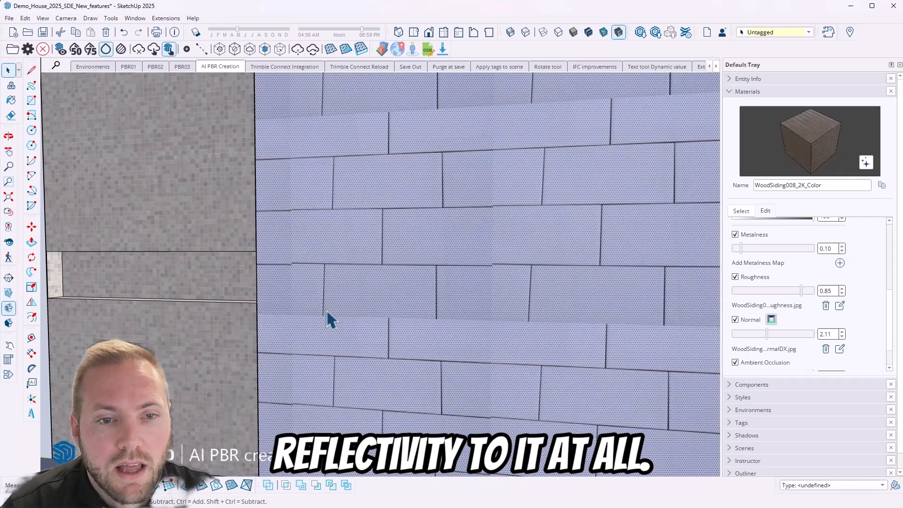
- Generate AI-made PBR texture maps for the Tiles material on the wall
{"action": "key", "text": "b"}
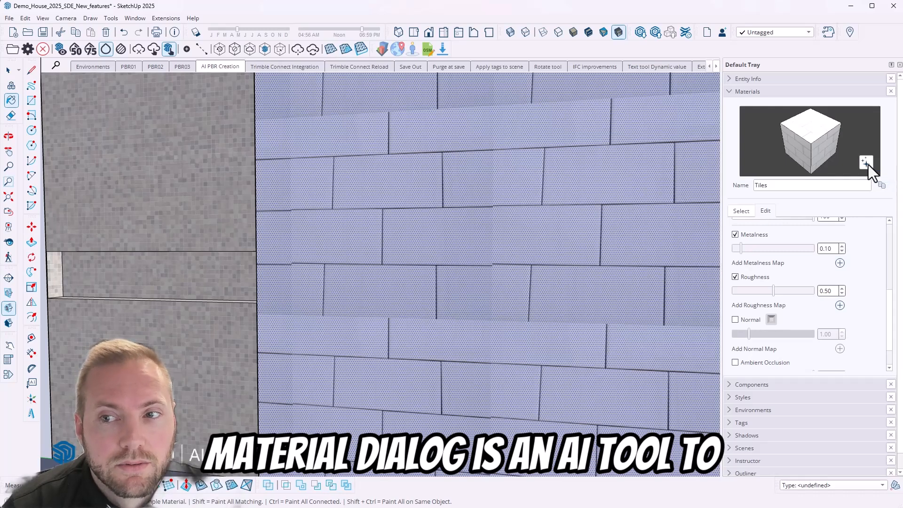
{"action": "left_click", "coordinate": [867, 163]}
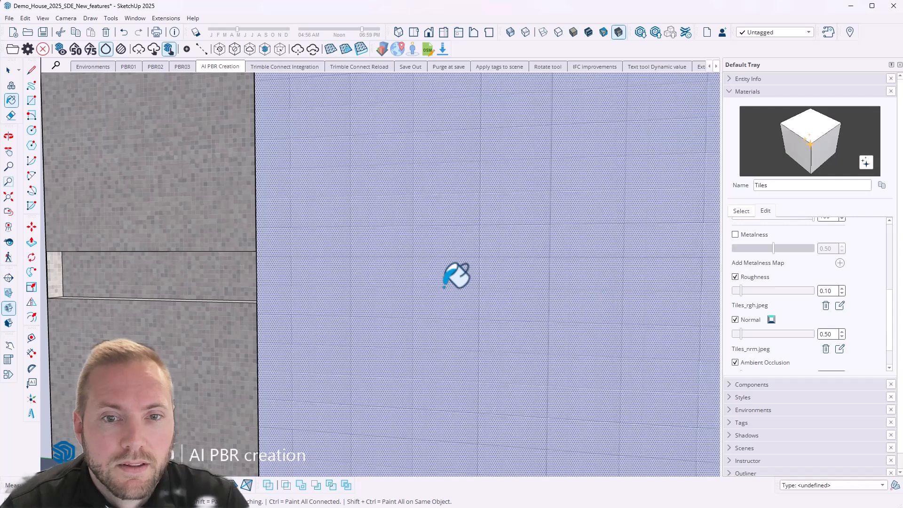
{"action": "middle_click_drag", "start_coordinate": [444, 287], "coordinate": [443, 286]}
{"action": "key", "text": "space"}
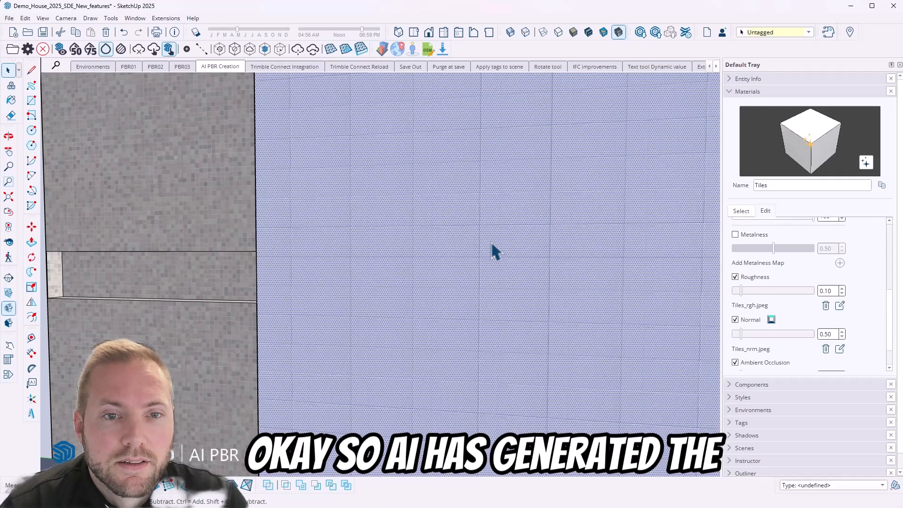
- Take the selection off the tiled wall, and enable metalness for the Tiles material with a value of 0.26
{"action": "left_click", "coordinate": [156, 209]}
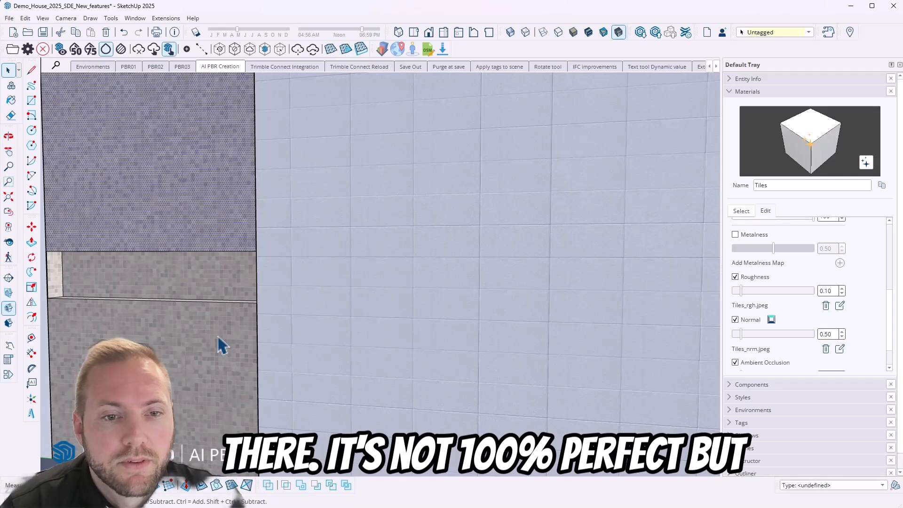
{"action": "key", "text": "b"}
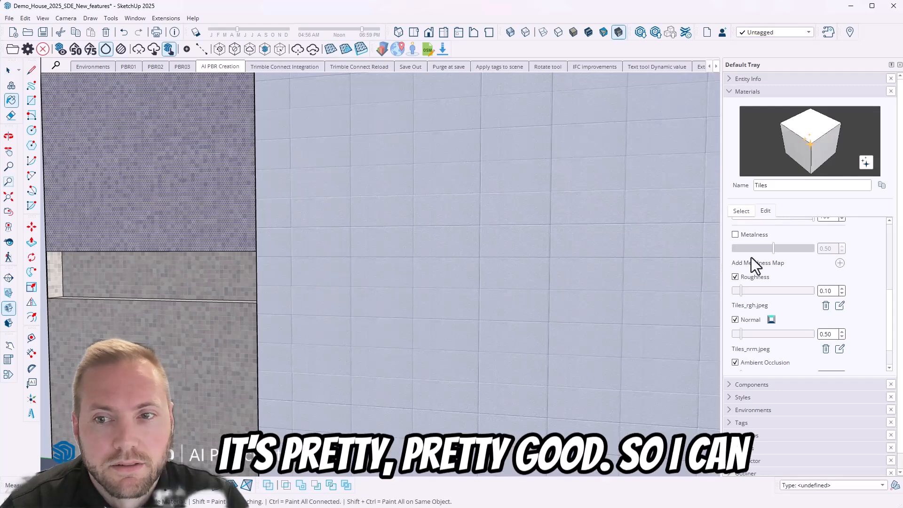
{"action": "left_click", "coordinate": [748, 236]}
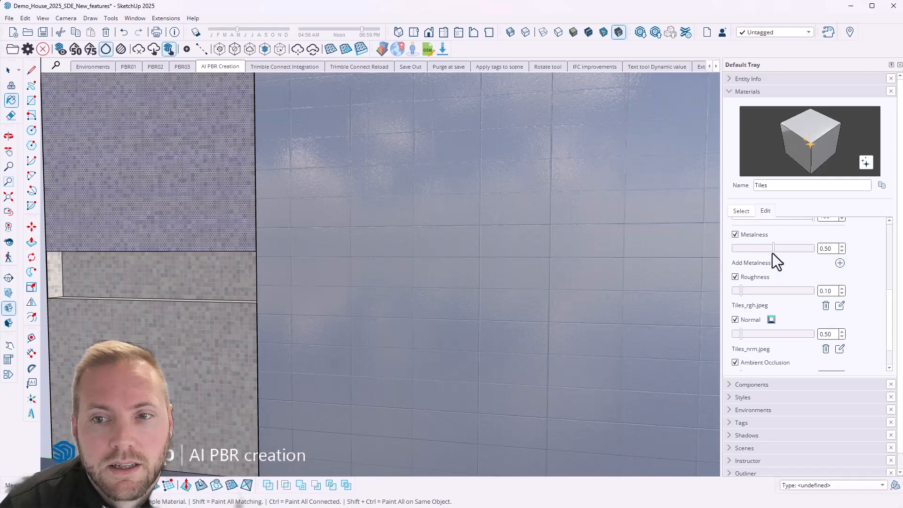
{"action": "left_click_drag", "start_coordinate": [773, 252], "coordinate": [750, 251]}
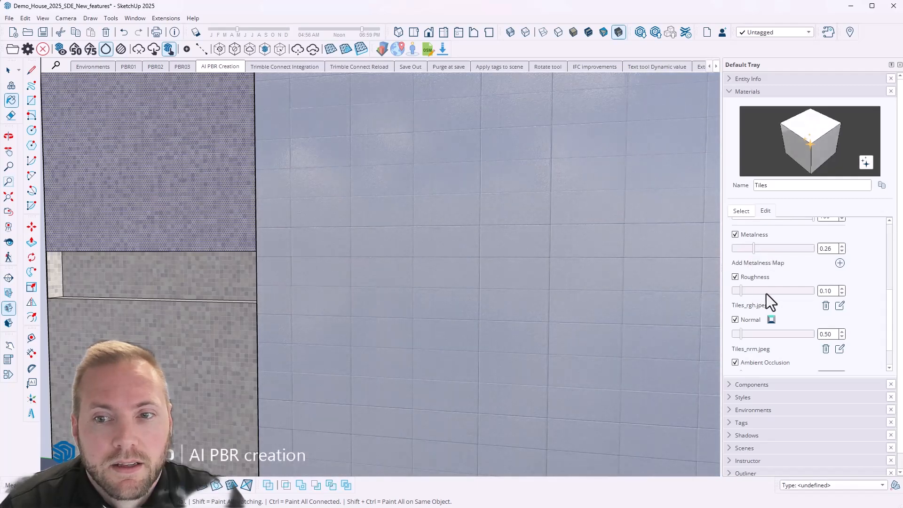
- Set the Tiles material's roughness to 0.42, its normal strength to 0.70 and its colour brightness to 100
{"action": "mouse_move", "coordinate": [753, 295]}
{"action": "left_mouse_down"}
{"action": "mouse_move", "coordinate": [820, 295]}
{"action": "mouse_move", "coordinate": [707, 295]}
{"action": "mouse_move", "coordinate": [780, 300]}
{"action": "mouse_move", "coordinate": [767, 299]}
{"action": "left_mouse_up"}
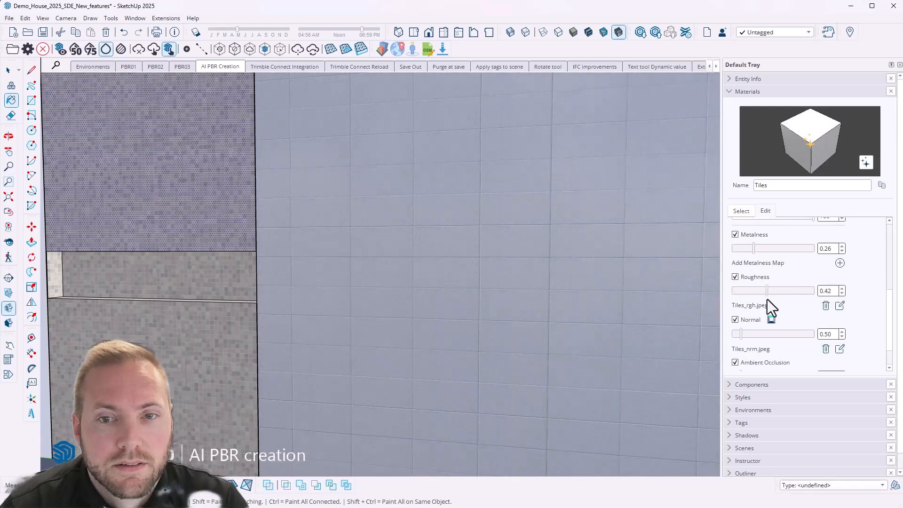
{"action": "mouse_move", "coordinate": [746, 338]}
{"action": "left_mouse_down"}
{"action": "mouse_move", "coordinate": [775, 335]}
{"action": "mouse_move", "coordinate": [733, 337]}
{"action": "mouse_move", "coordinate": [844, 337]}
{"action": "mouse_move", "coordinate": [744, 338]}
{"action": "left_mouse_up"}
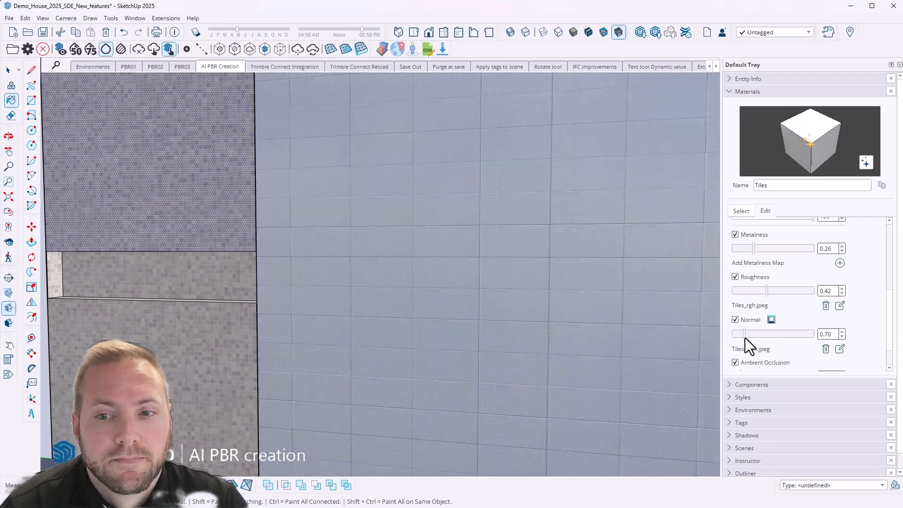
{"action": "scroll", "coordinate": [893, 320], "scroll_direction": "up", "scroll_amount": 3}
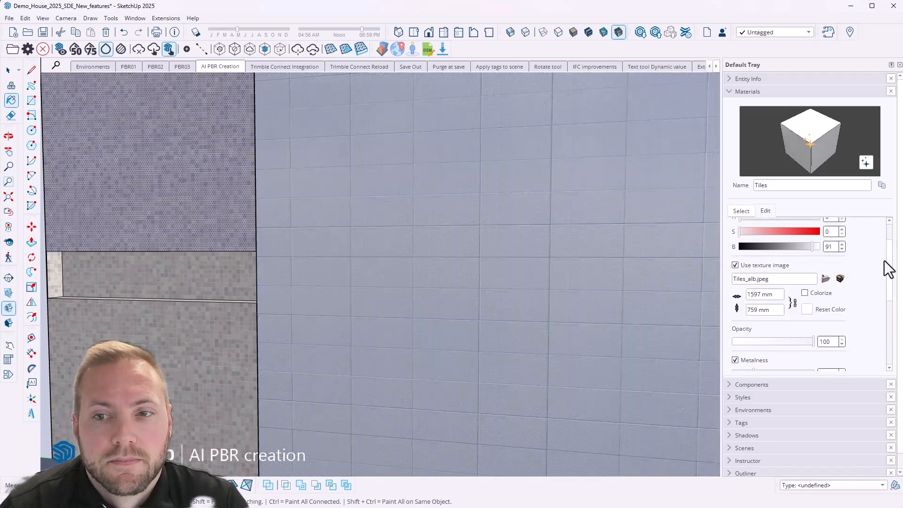
{"action": "left_click_drag", "start_coordinate": [816, 284], "coordinate": [837, 287]}
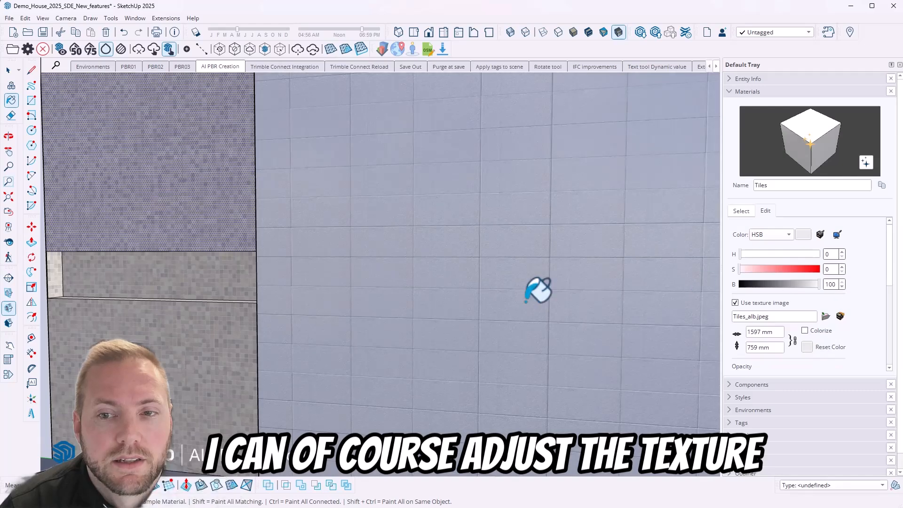
- Paint the plain narrow wall on the far side of the mosaic panel with the Tiles material and leave the group
{"action": "mouse_move", "coordinate": [454, 286]}
{"action": "middle_mouse_down"}
{"action": "mouse_move", "coordinate": [437, 283]}
{"action": "mouse_move", "coordinate": [617, 278]}
{"action": "mouse_move", "coordinate": [284, 274]}
{"action": "middle_mouse_up"}
{"action": "key", "text": "space"}
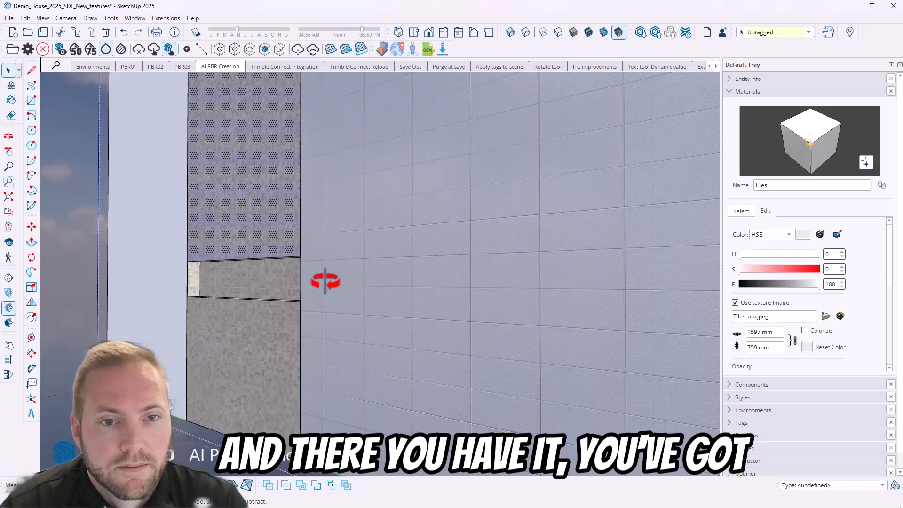
{"action": "key", "text": "Escape"}
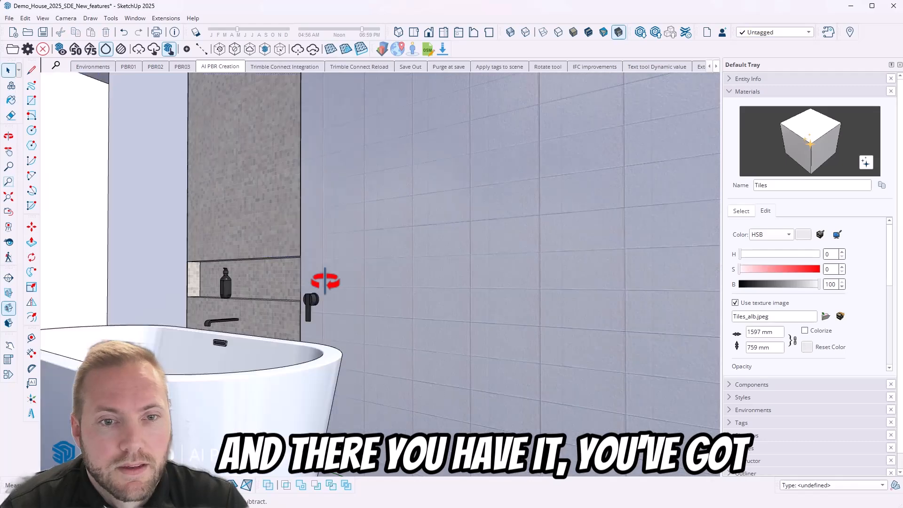
{"action": "double_click", "coordinate": [395, 307]}
{"action": "key", "text": "b"}
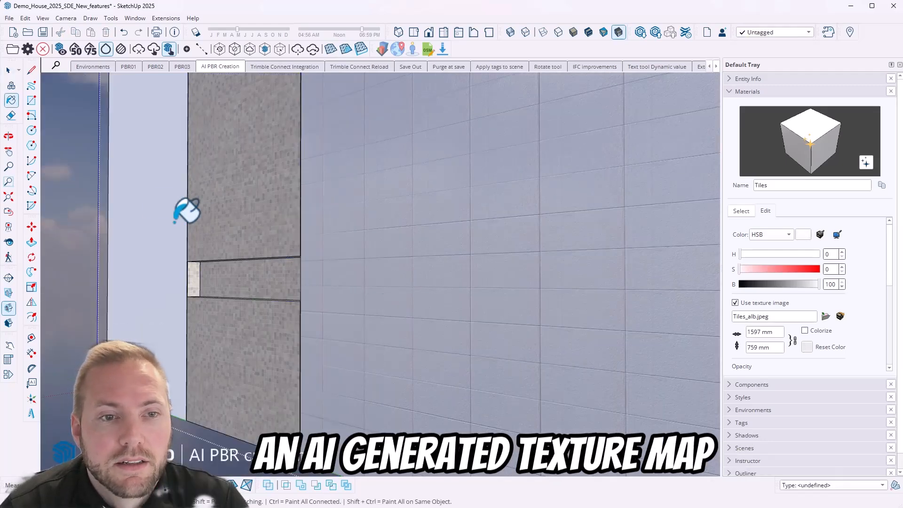
{"action": "middle_click", "coordinate": [238, 228]}
{"action": "key", "text": "space"}
{"action": "key", "text": "Escape"}
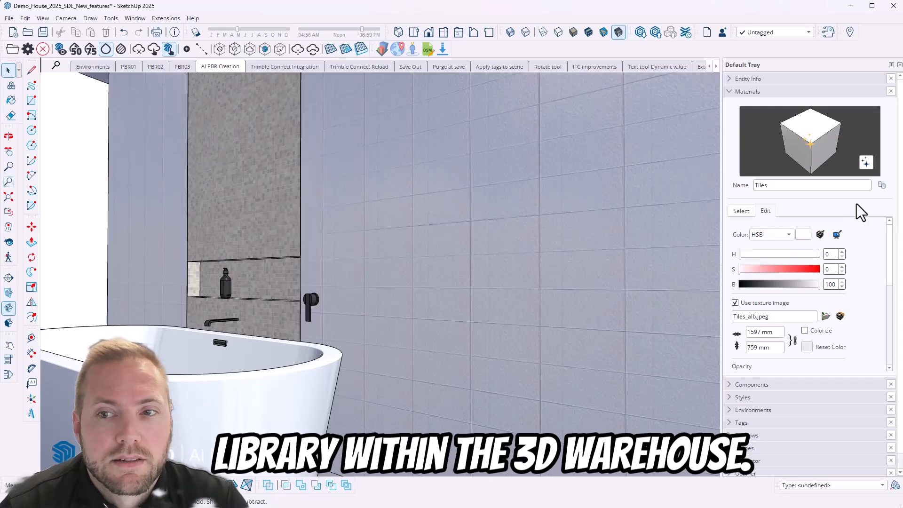
- Open 3D Warehouse and go to the materials in the SketchUp Content Library
{"action": "left_click", "coordinate": [742, 211]}
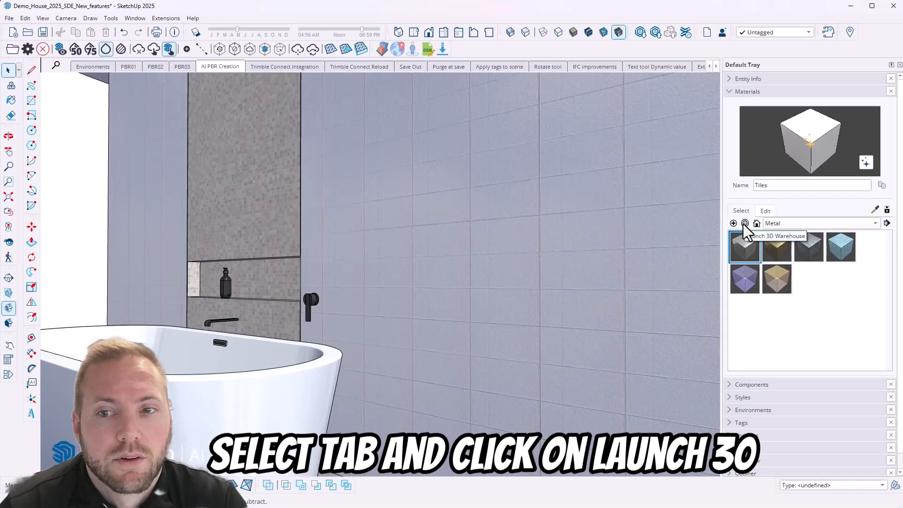
{"action": "left_click", "coordinate": [134, 18]}
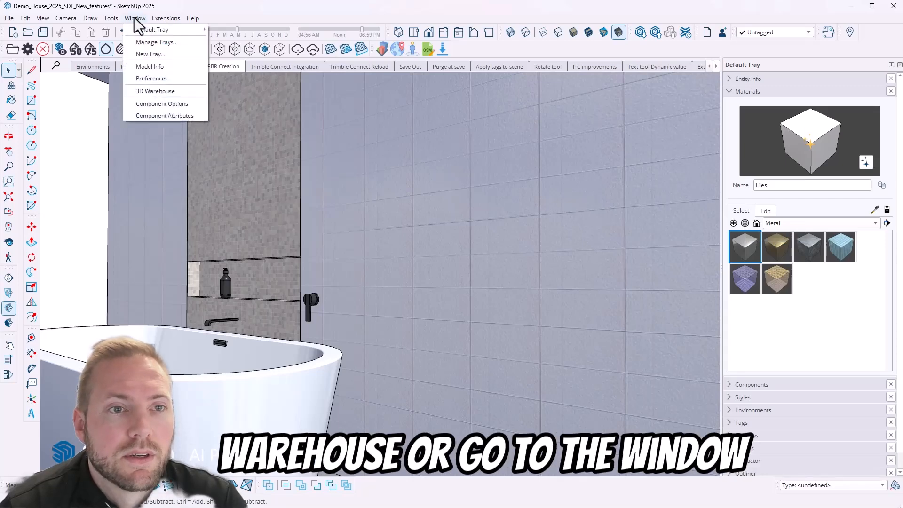
{"action": "left_click", "coordinate": [139, 92]}
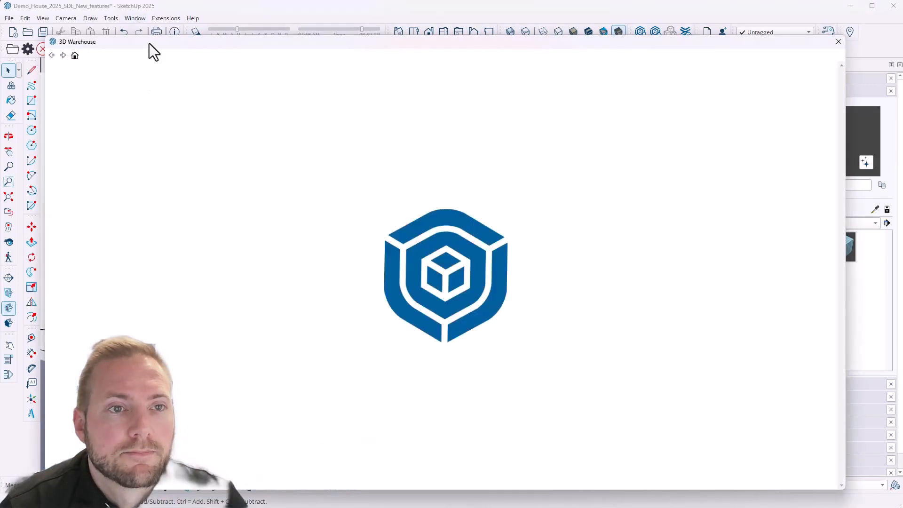
{"action": "left_click_drag", "start_coordinate": [149, 43], "coordinate": [128, 21]}
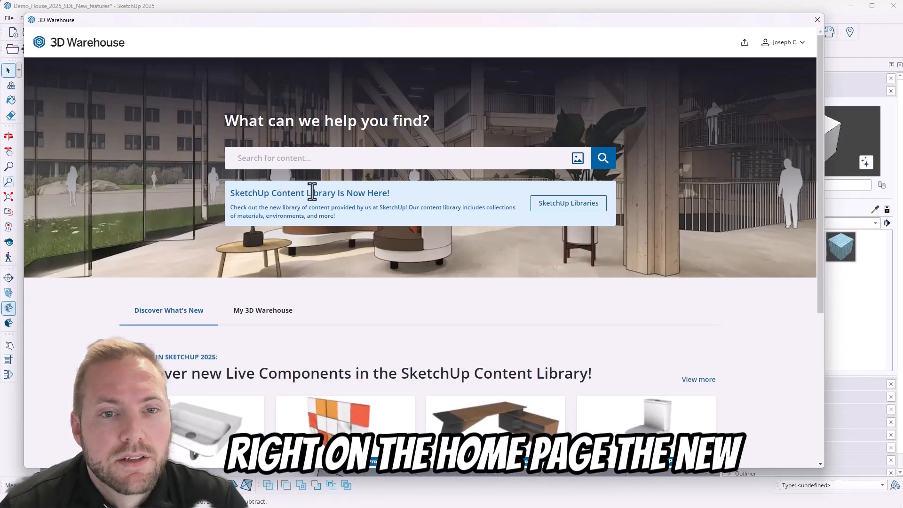
{"action": "left_click", "coordinate": [548, 204]}
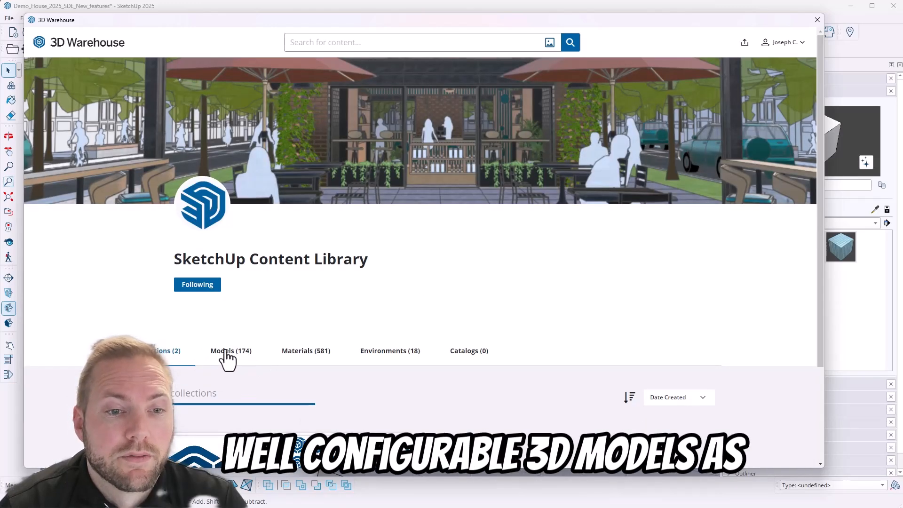
{"action": "left_click", "coordinate": [304, 356]}
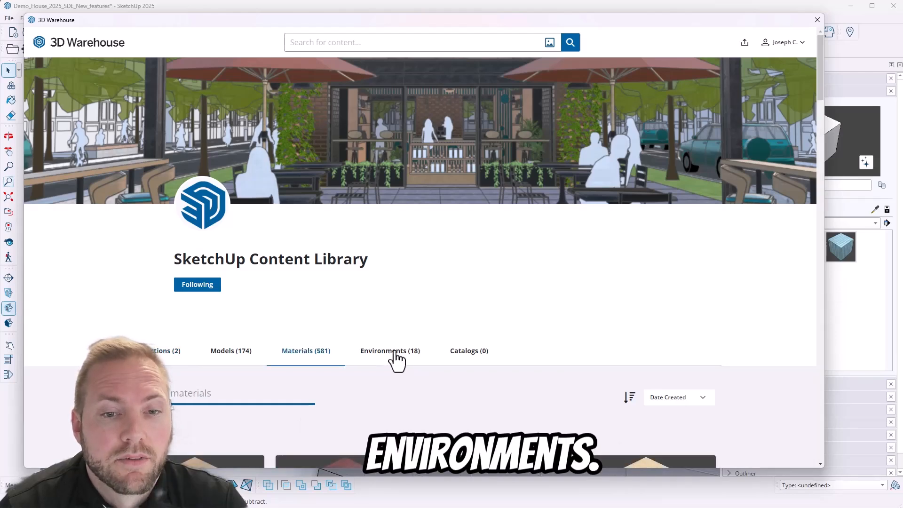
- Search the library's materials for "tiles" and download the Concrete_10_1K material into the model
{"action": "scroll", "coordinate": [398, 275], "scroll_direction": "down", "scroll_amount": 6}
{"action": "scroll", "coordinate": [181, 202], "scroll_direction": "up", "scroll_amount": 3}
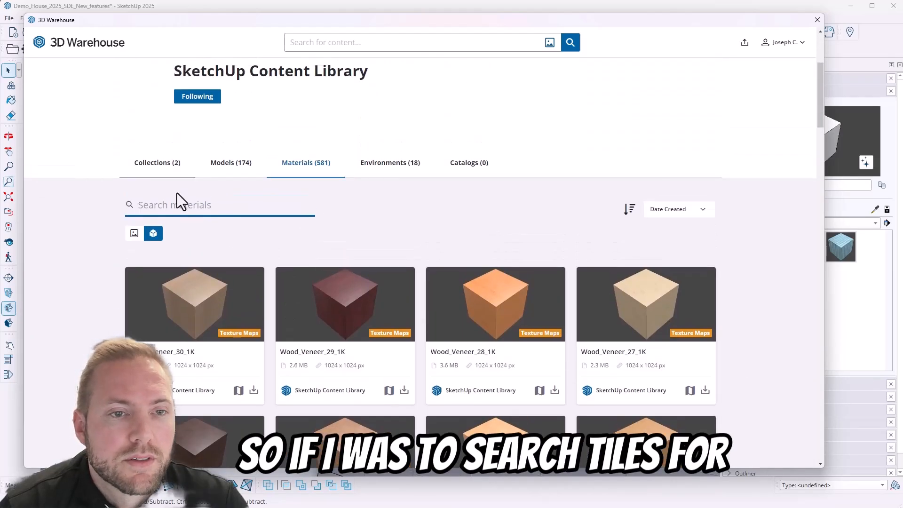
{"action": "left_click", "coordinate": [183, 206]}
{"action": "type", "text": "tiles"}
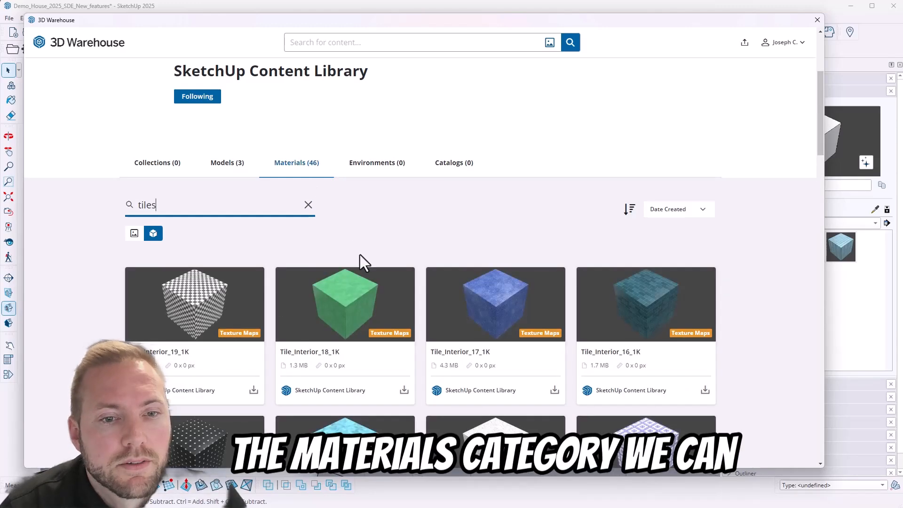
{"action": "scroll", "coordinate": [360, 255], "scroll_direction": "down", "scroll_amount": 8}
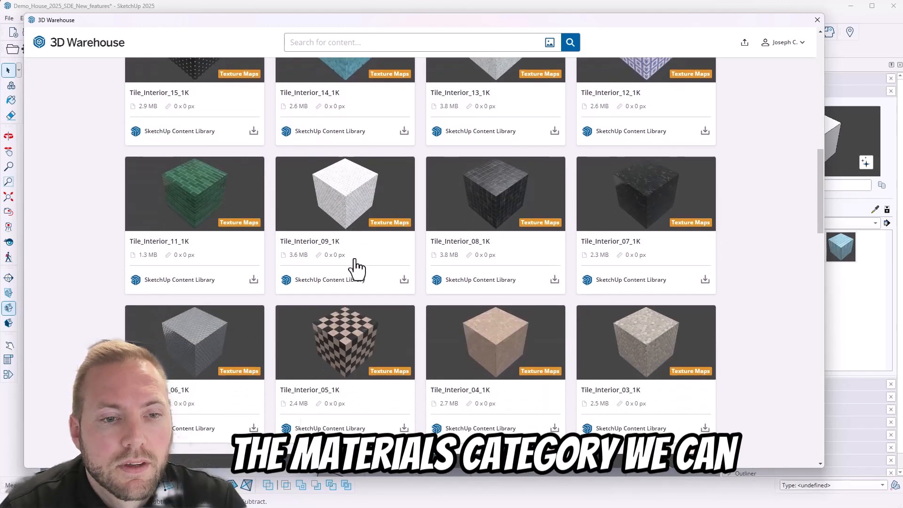
{"action": "scroll", "coordinate": [354, 259], "scroll_direction": "down", "scroll_amount": 10}
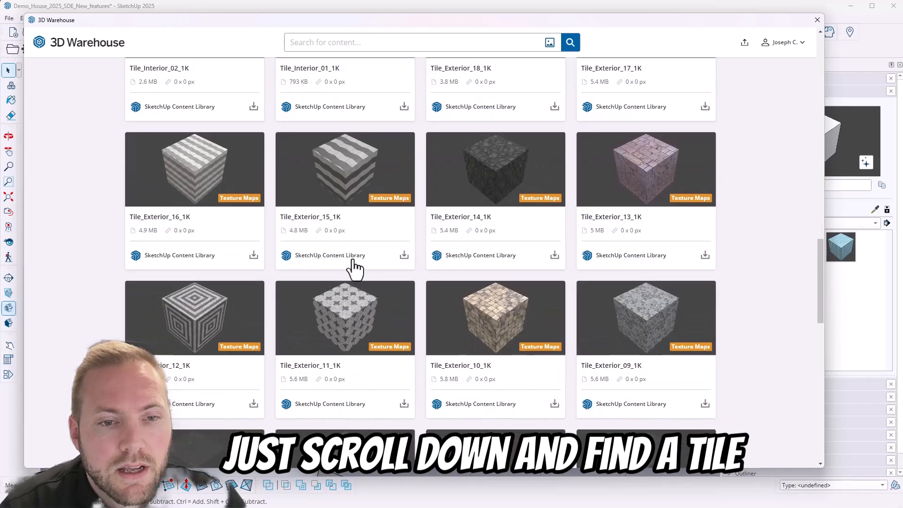
{"action": "scroll", "coordinate": [352, 262], "scroll_direction": "down", "scroll_amount": 7}
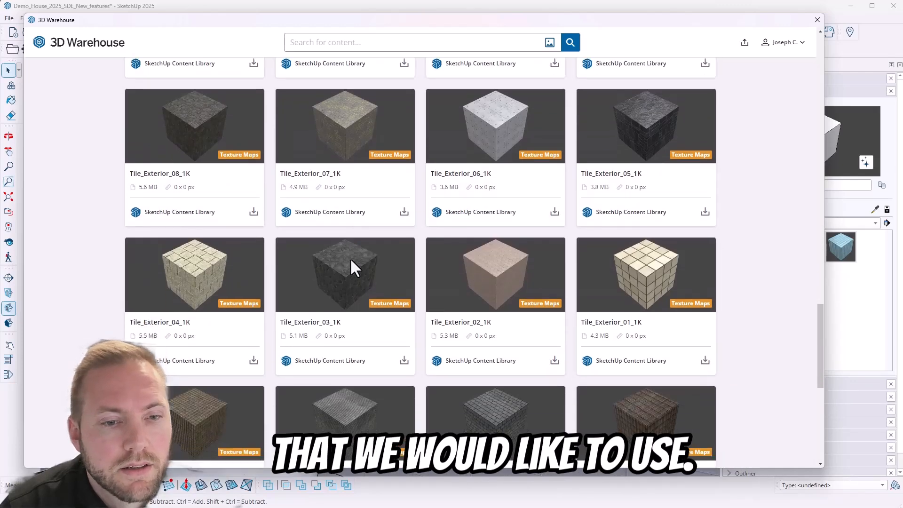
{"action": "scroll", "coordinate": [351, 261], "scroll_direction": "down", "scroll_amount": 7}
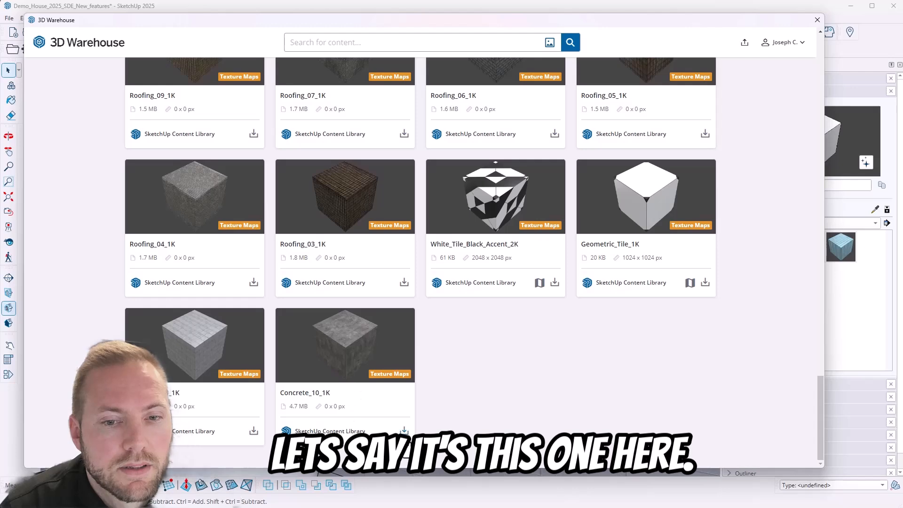
{"action": "left_click", "coordinate": [405, 432]}
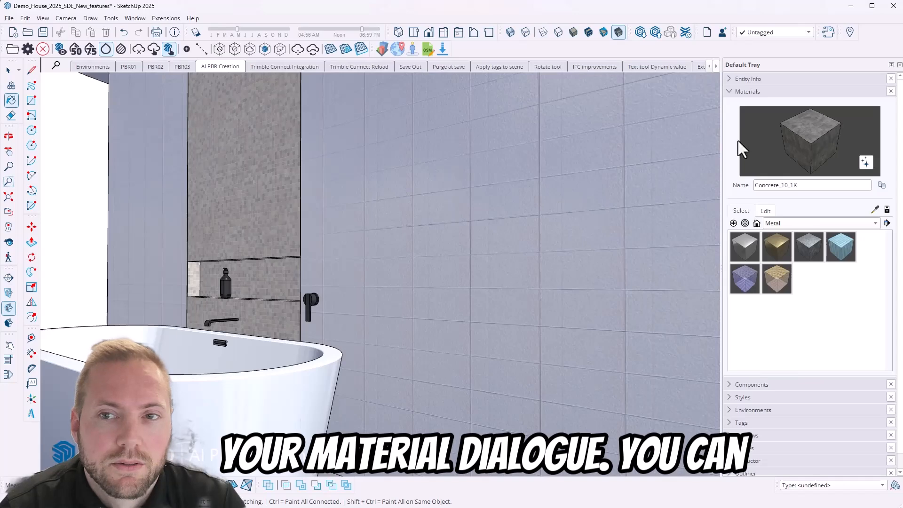
- Paint the large wall and the narrow wall beside the mosaic panel with Concrete_10_1K inside their group, and leave the group
{"action": "right_click", "coordinate": [463, 181]}
{"action": "left_click", "coordinate": [476, 233]}
{"action": "left_click", "coordinate": [346, 215]}
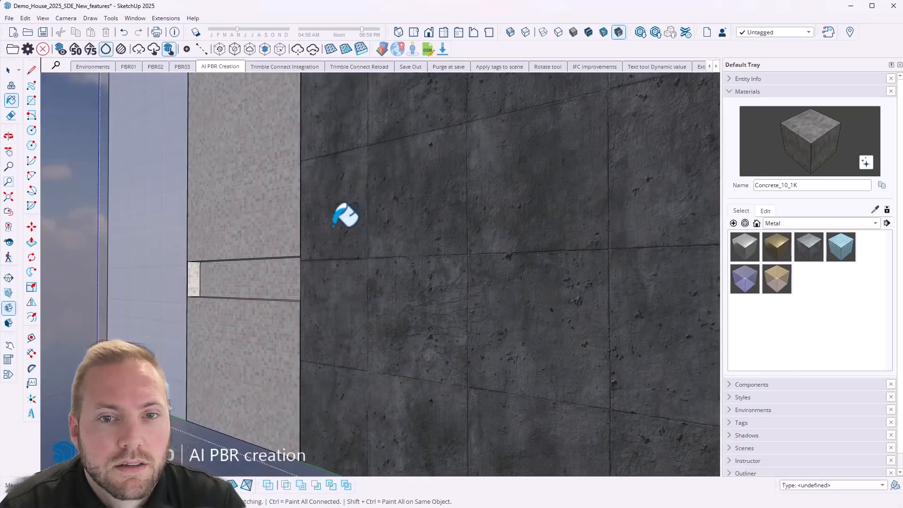
{"action": "left_click", "coordinate": [172, 187]}
{"action": "key", "text": "space"}
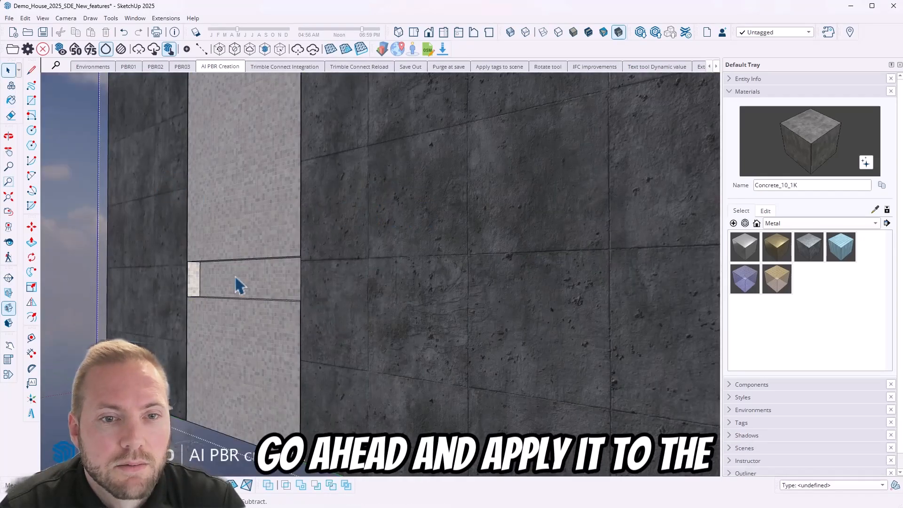
{"action": "key", "text": "Escape"}
- Enable metalness for the Concrete_10_1K material with a value of 0.29 and set its roughness to 0.00
{"action": "key", "text": "b"}
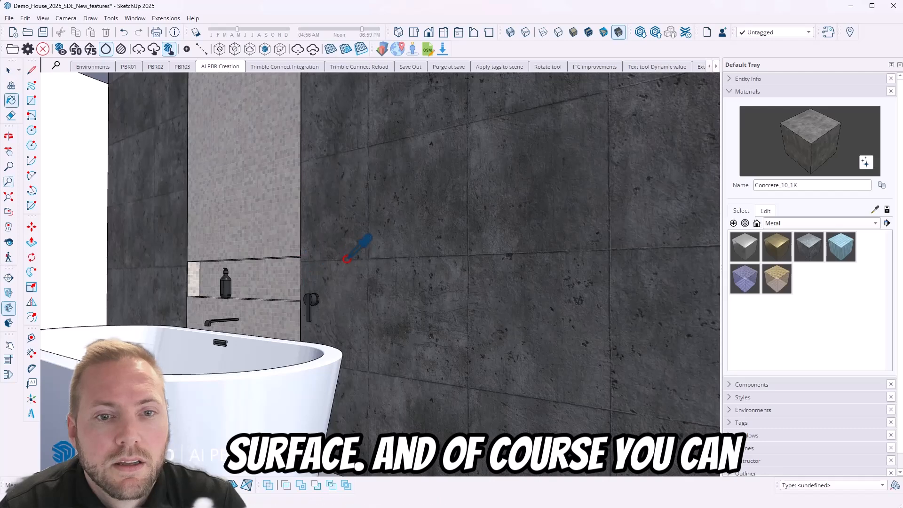
{"action": "left_click", "coordinate": [772, 211]}
{"action": "scroll", "coordinate": [864, 288], "scroll_direction": "down", "scroll_amount": 5}
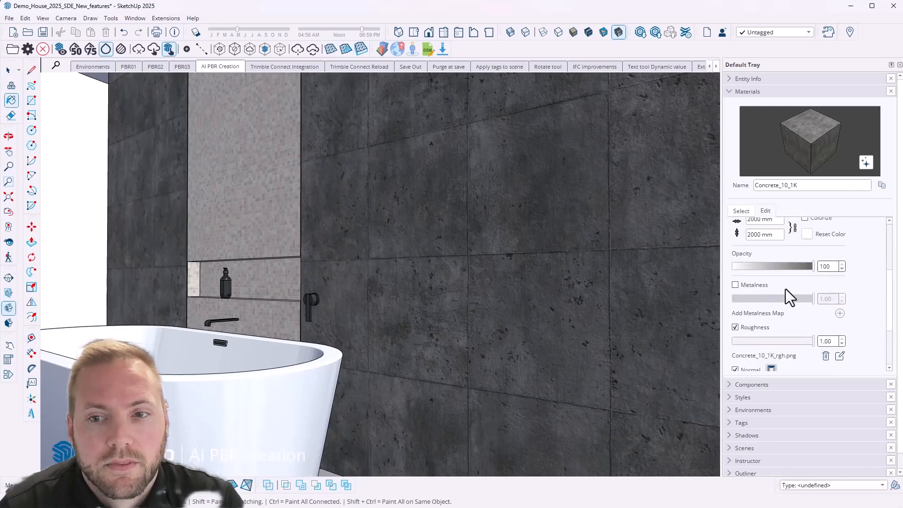
{"action": "left_click", "coordinate": [742, 286]}
{"action": "left_click_drag", "start_coordinate": [813, 298], "coordinate": [758, 302]}
{"action": "scroll", "coordinate": [870, 315], "scroll_direction": "down", "scroll_amount": 1}
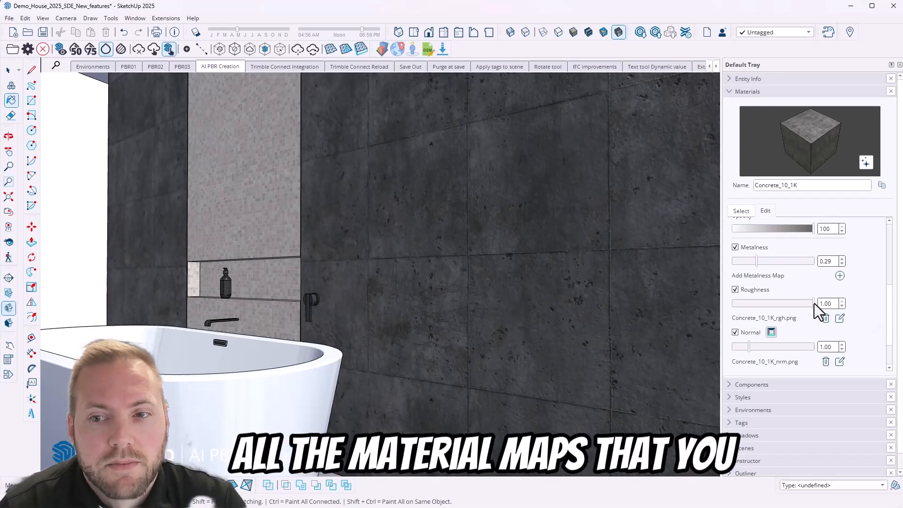
{"action": "left_click_drag", "start_coordinate": [814, 303], "coordinate": [727, 307]}
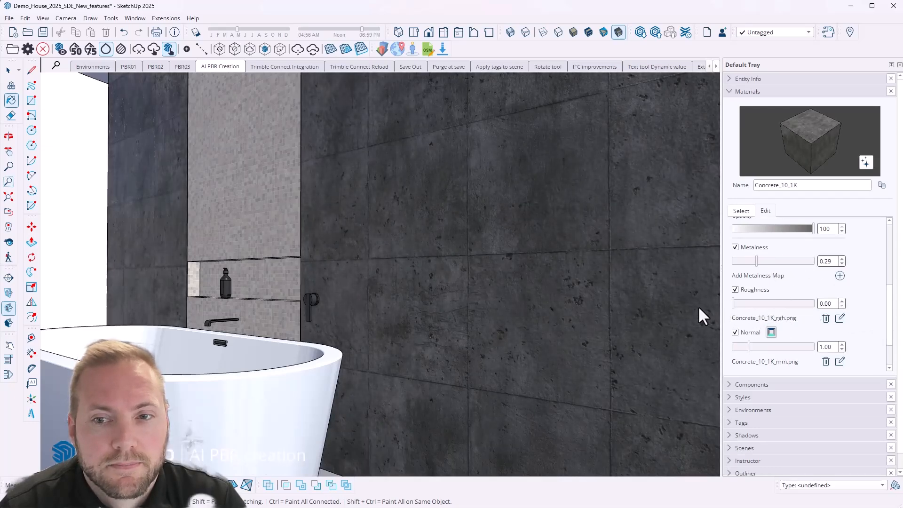
- Set the Concrete_10_1K material's metalness to 0.60, roughness to 0.26 and normal strength to 3.01
{"action": "left_click_drag", "start_coordinate": [758, 264], "coordinate": [782, 261]}
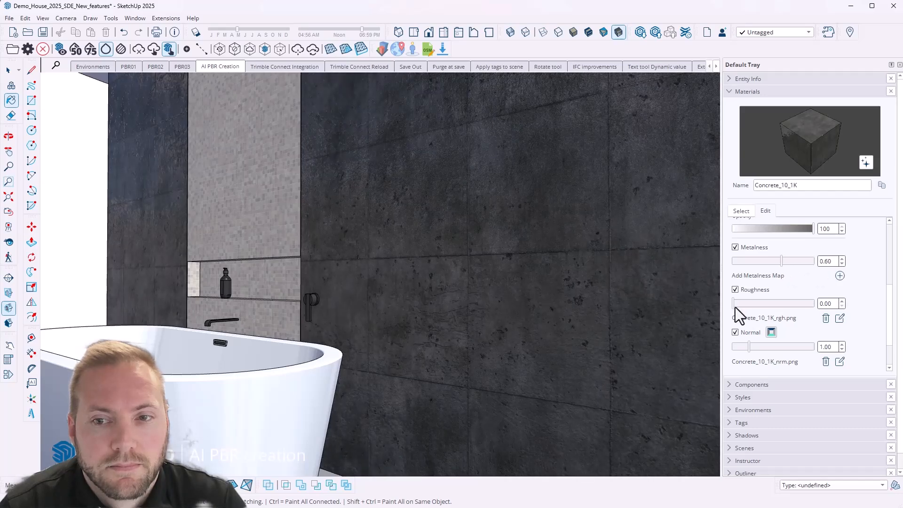
{"action": "left_click_drag", "start_coordinate": [734, 304], "coordinate": [748, 304]}
{"action": "left_click_drag", "start_coordinate": [757, 346], "coordinate": [777, 346]}
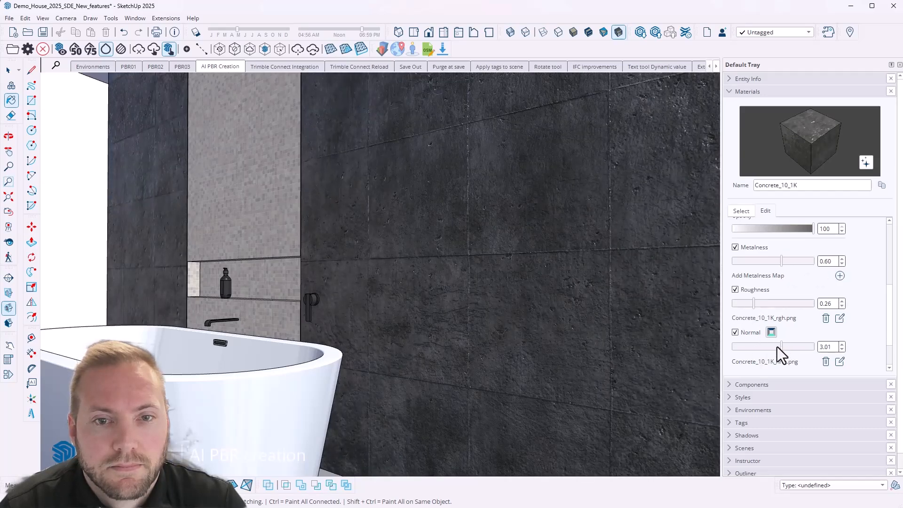
- Set the colour brightness of the Concrete_10_1K material to 54 and stop painting
{"action": "scroll", "coordinate": [859, 284], "scroll_direction": "up", "scroll_amount": 4}
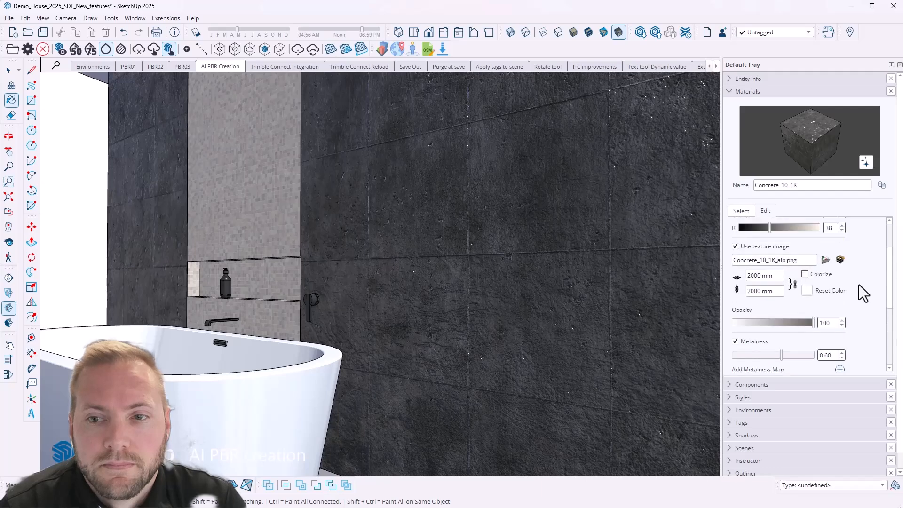
{"action": "left_click", "coordinate": [783, 246]}
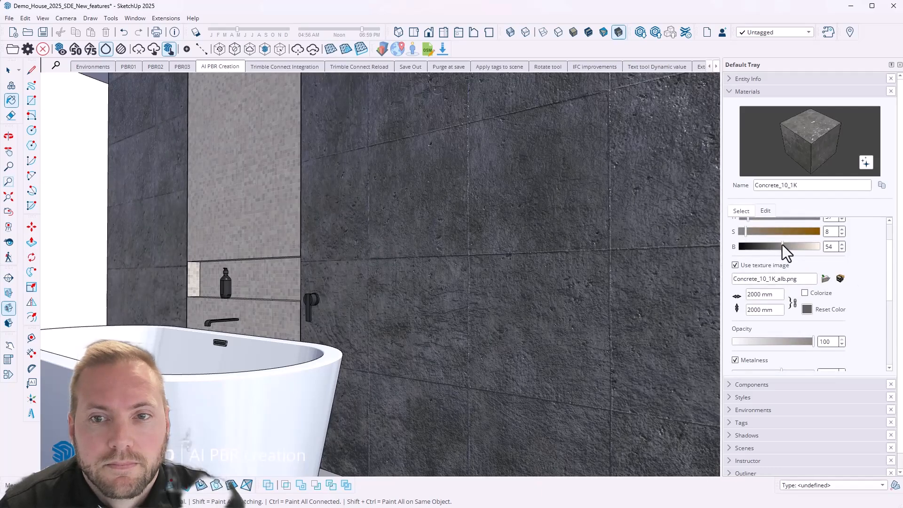
{"action": "key", "text": "space"}
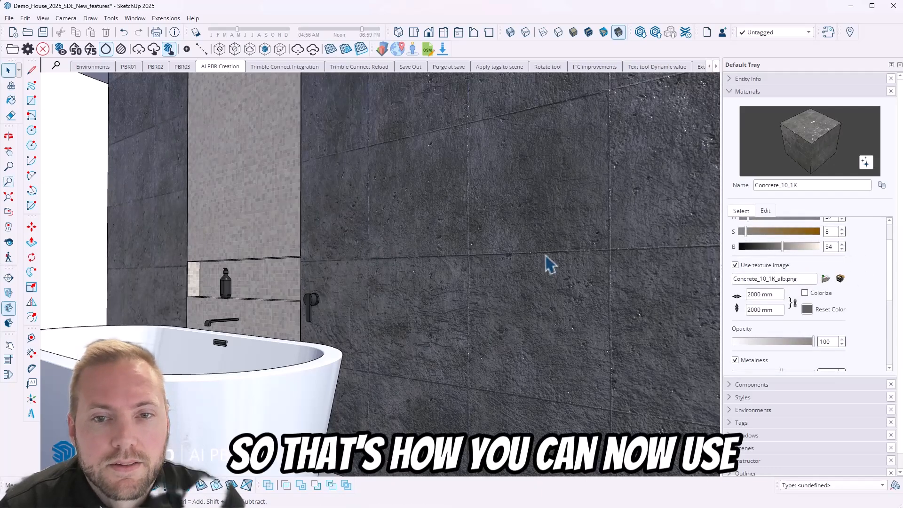